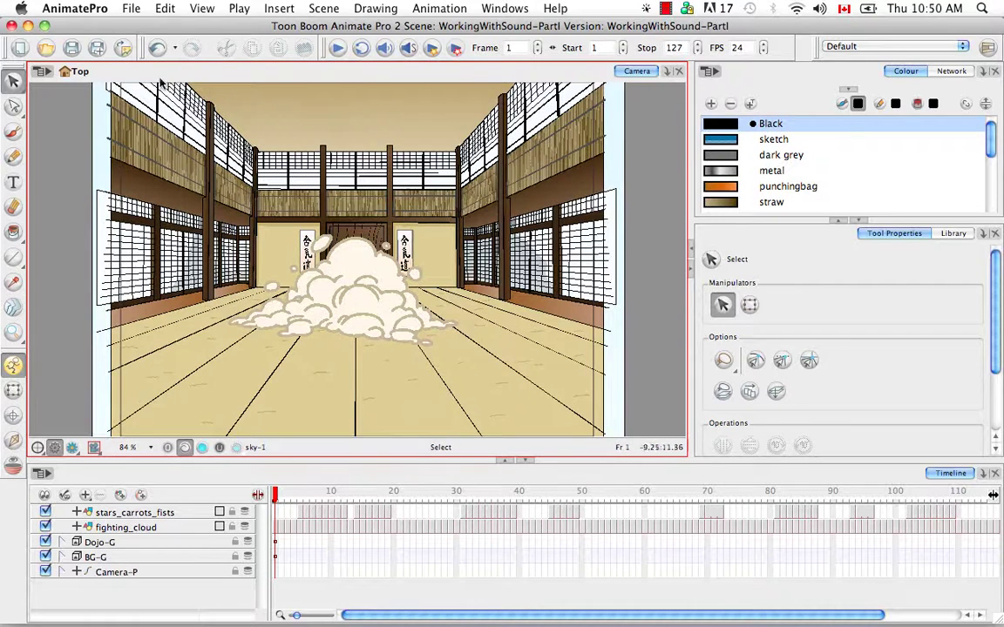
Import Cartoon Drum Drop Stick.wav from ANP2 Scenes > Pack20 > Sounds as a sound layer
left_click(127, 10)
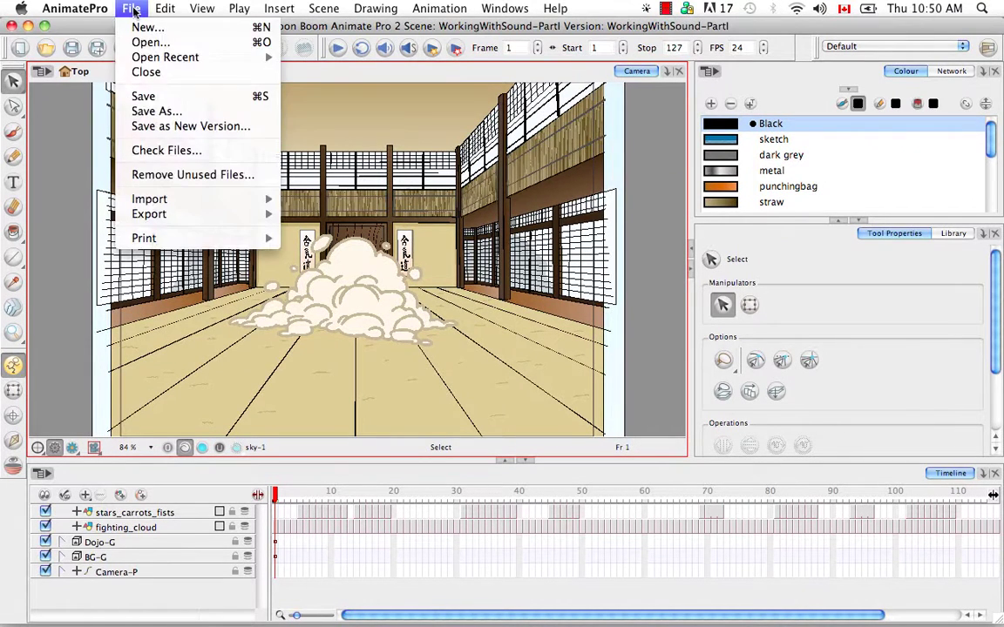
mouse_move(212, 200)
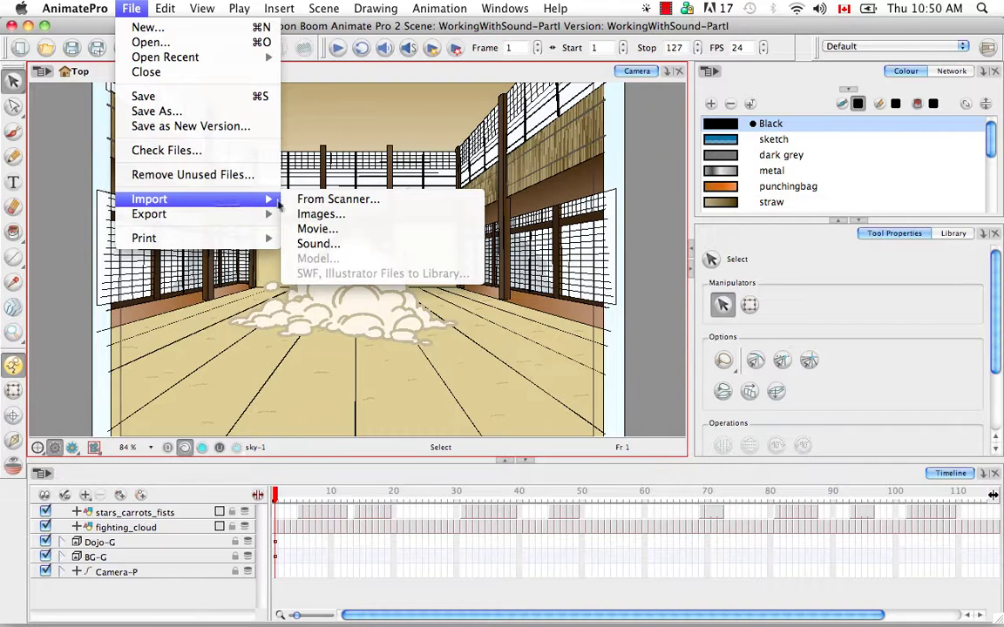
left_click(376, 245)
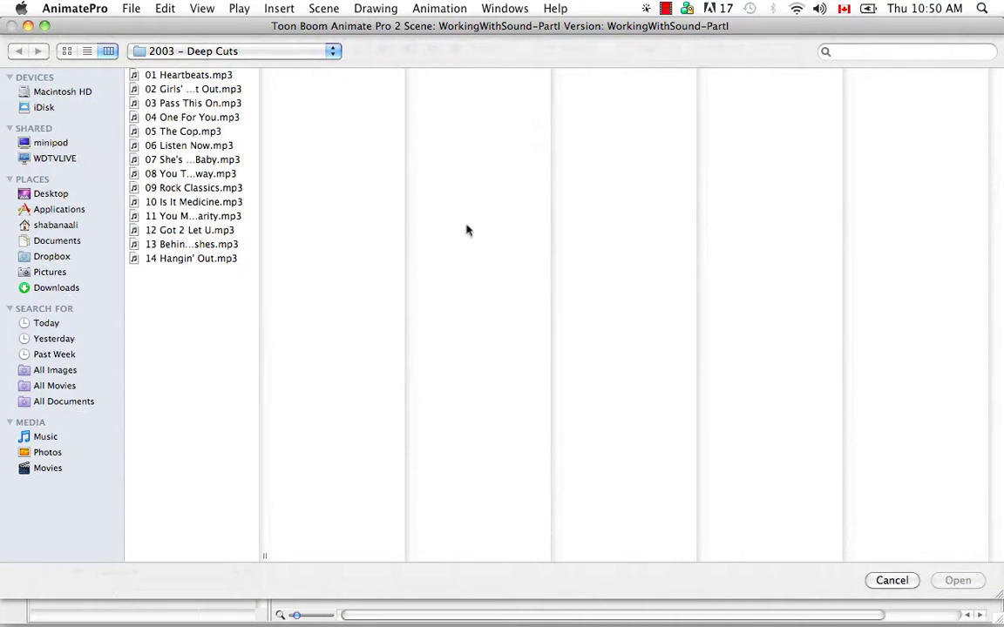
left_click(54, 226)
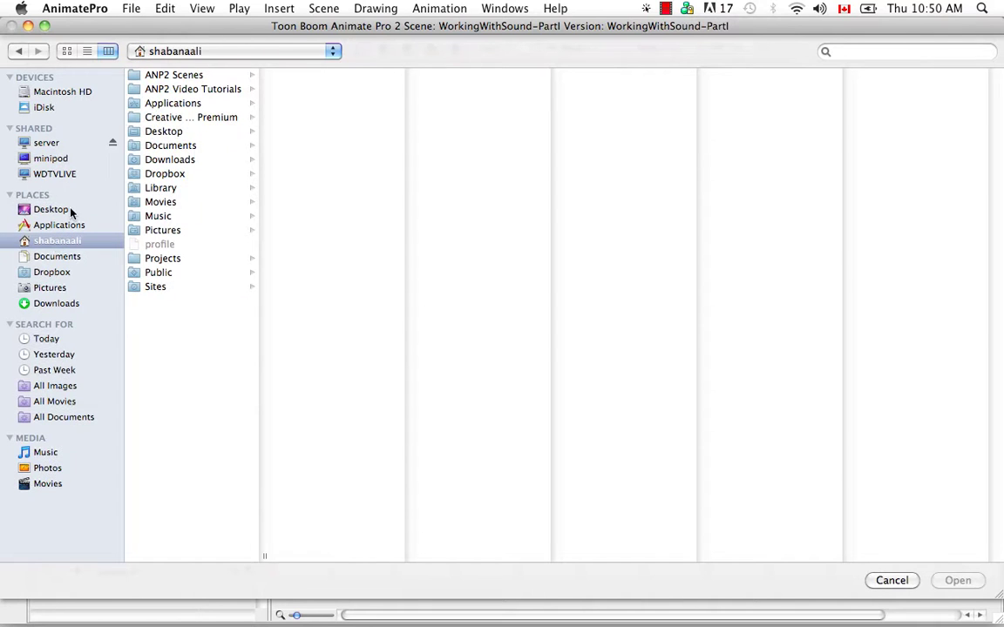
left_click(196, 91)
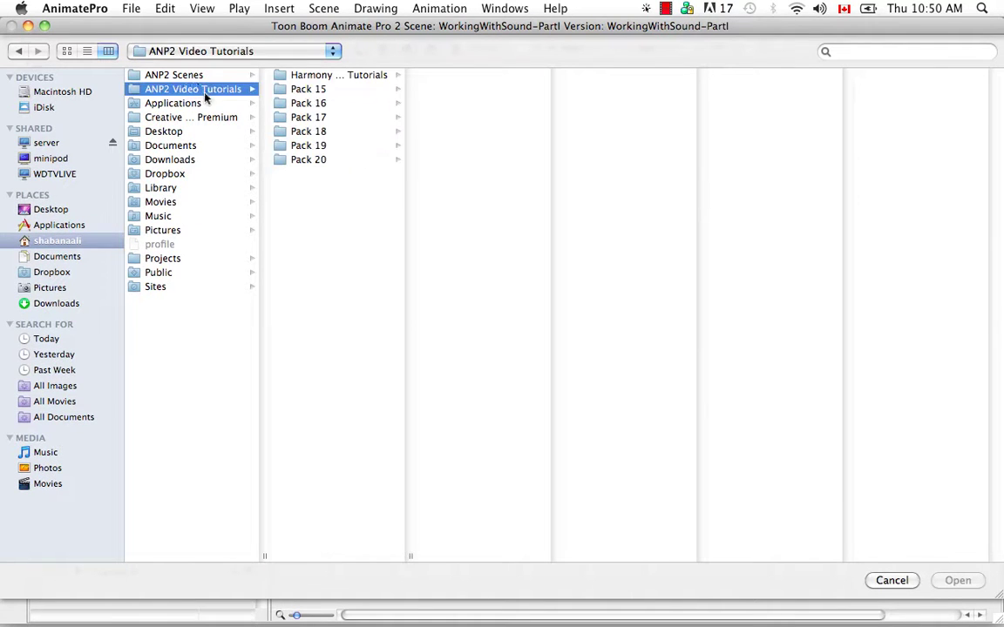
left_click(202, 77)
left_click(325, 174)
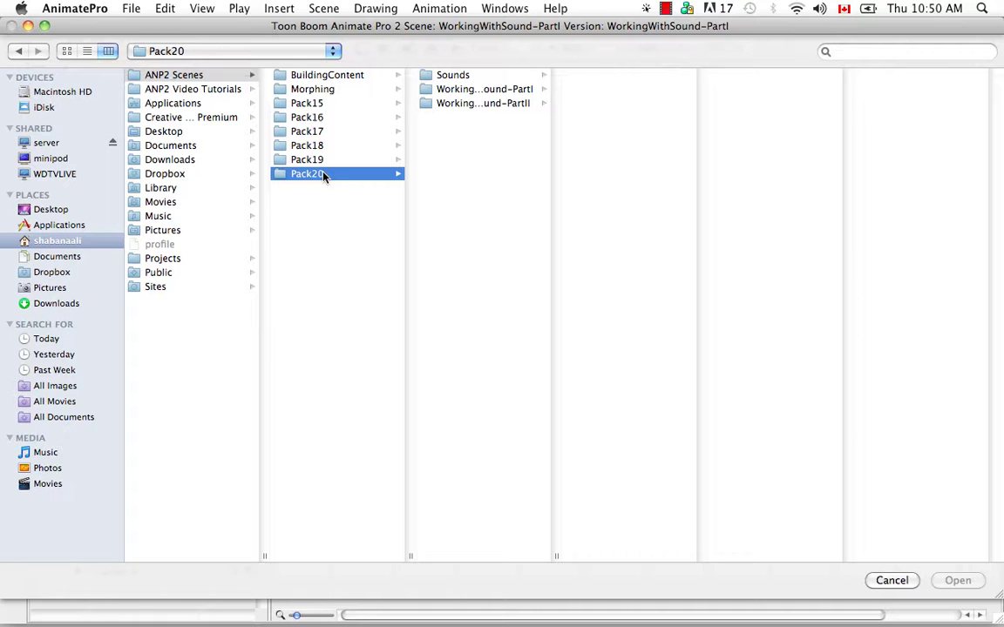
left_click(462, 77)
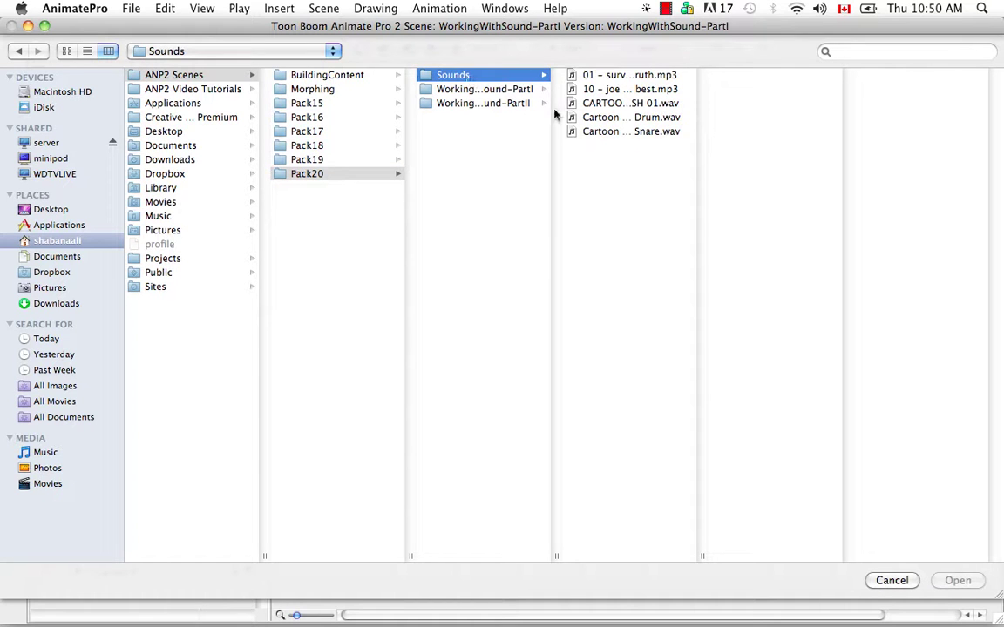
left_click(626, 120)
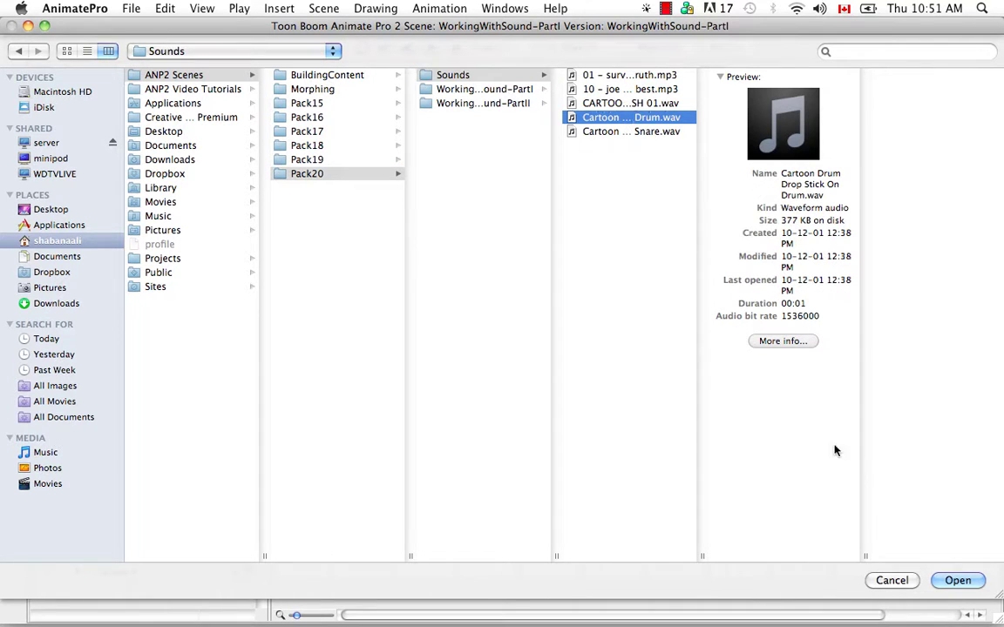
left_click(957, 582)
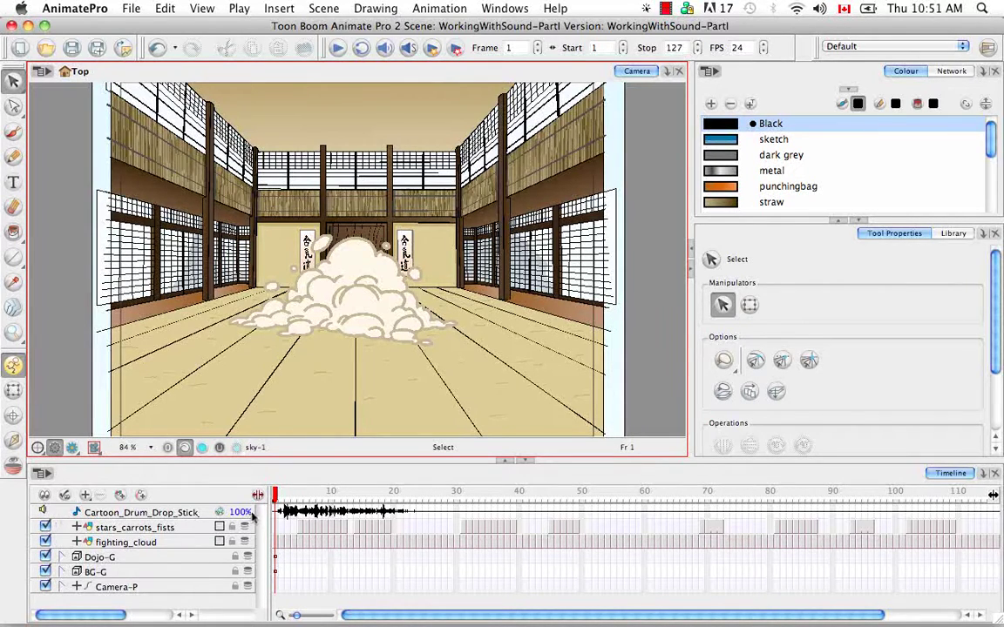
Import Cartoon Drum Loose Snare.wav through the Timeline view's Import > Sounds menu
left_click(42, 474)
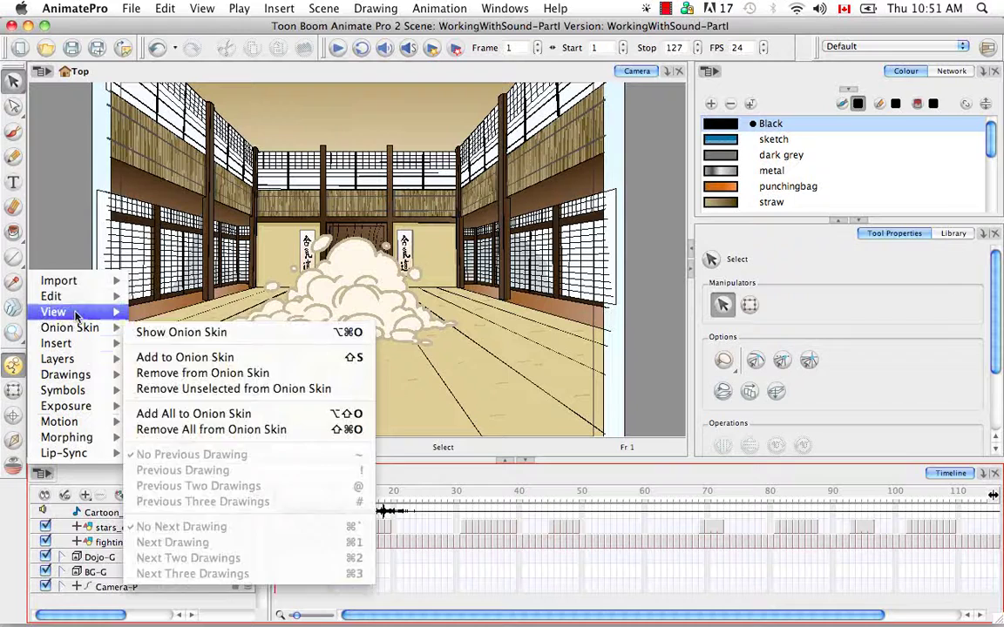
mouse_move(103, 280)
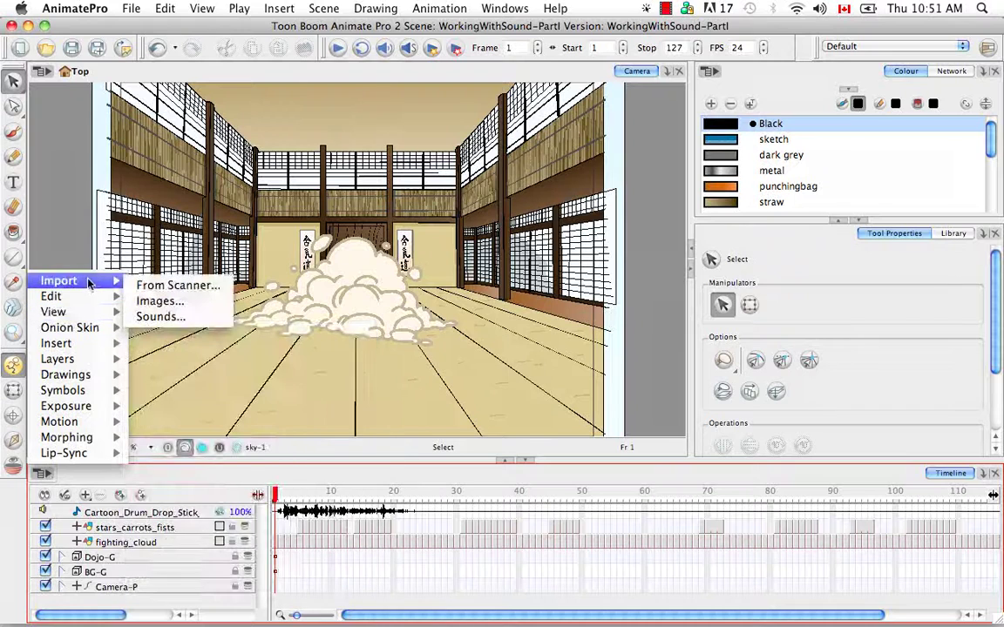
left_click(175, 315)
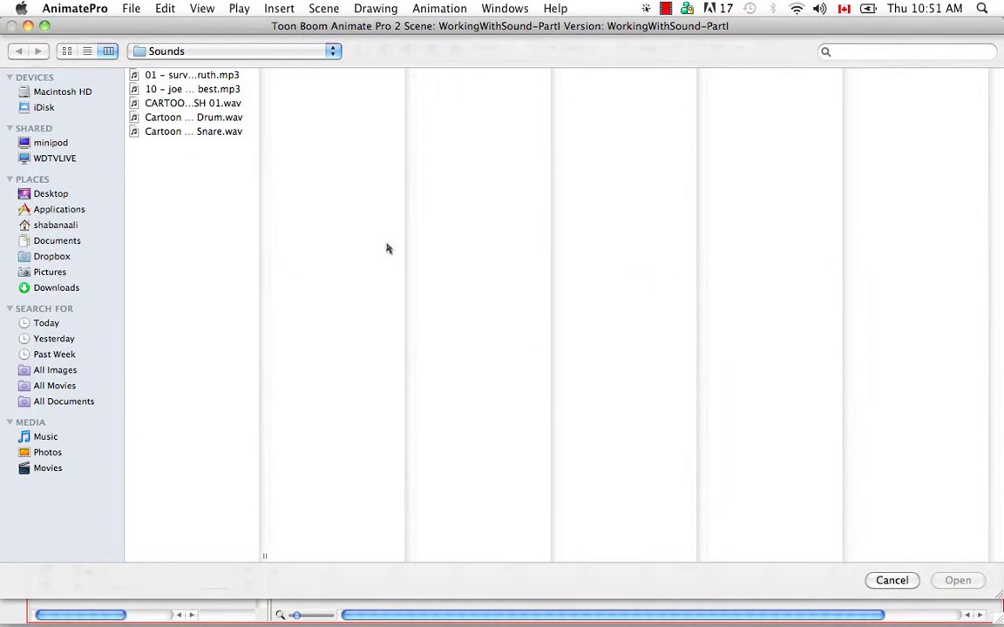
left_click(219, 133)
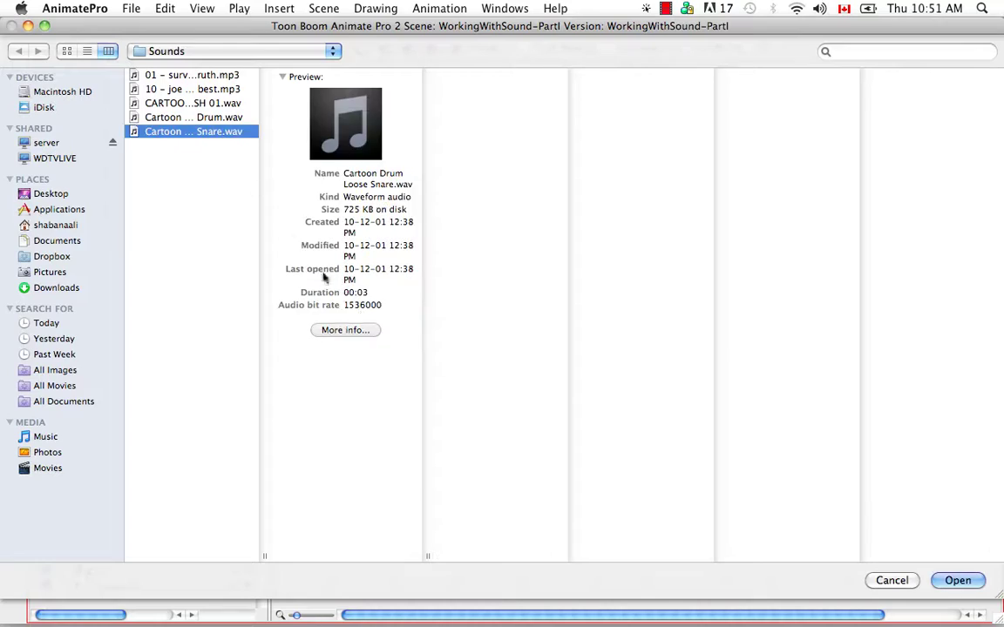
left_click(969, 582)
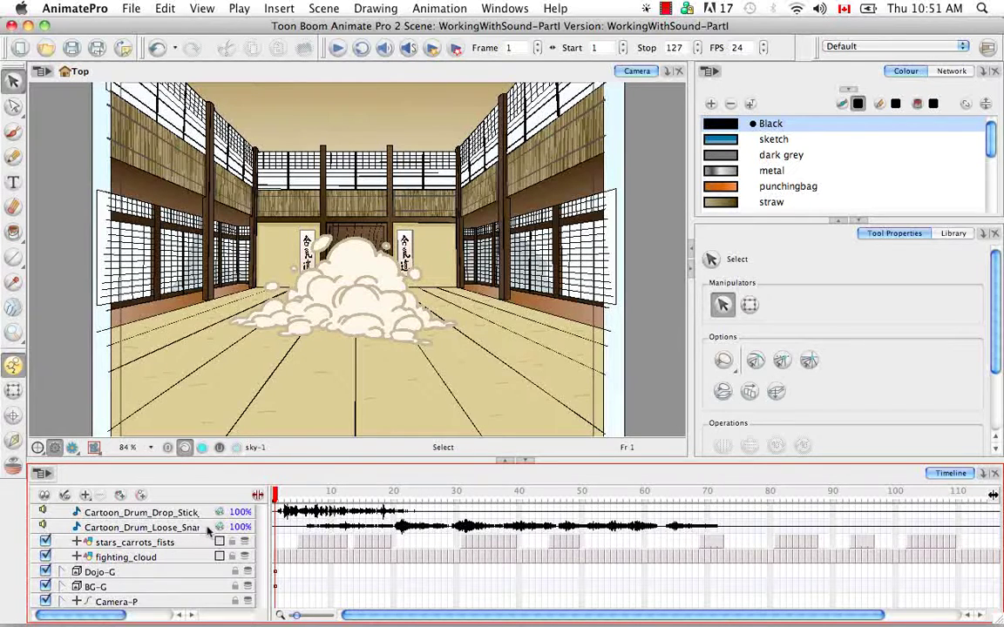
Add an Xsheet view, import the music mp3 through its menu, and return to the Timeline
left_click(982, 477)
left_click(948, 457)
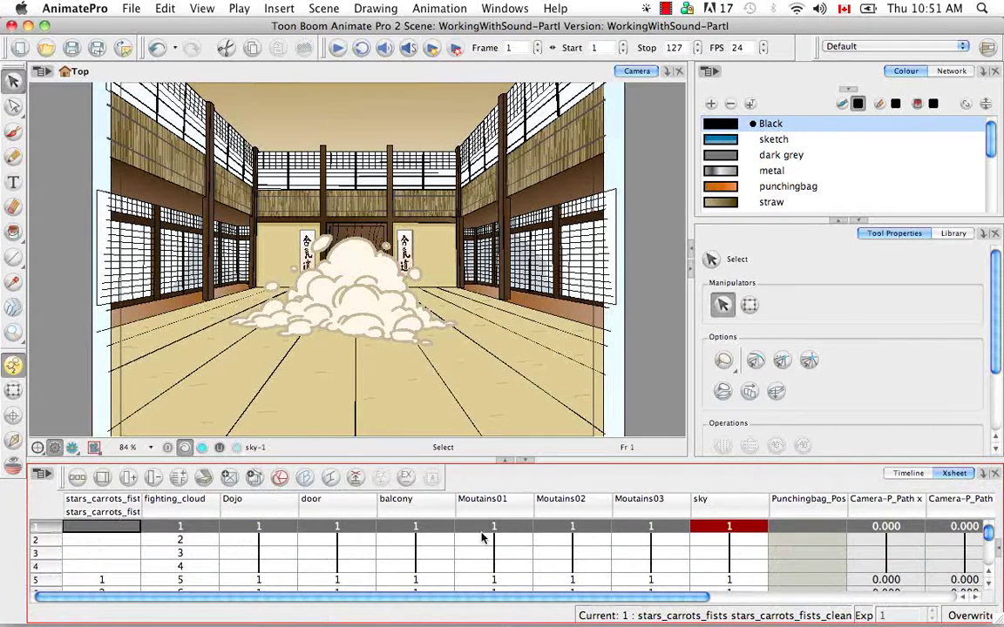
left_click(49, 474)
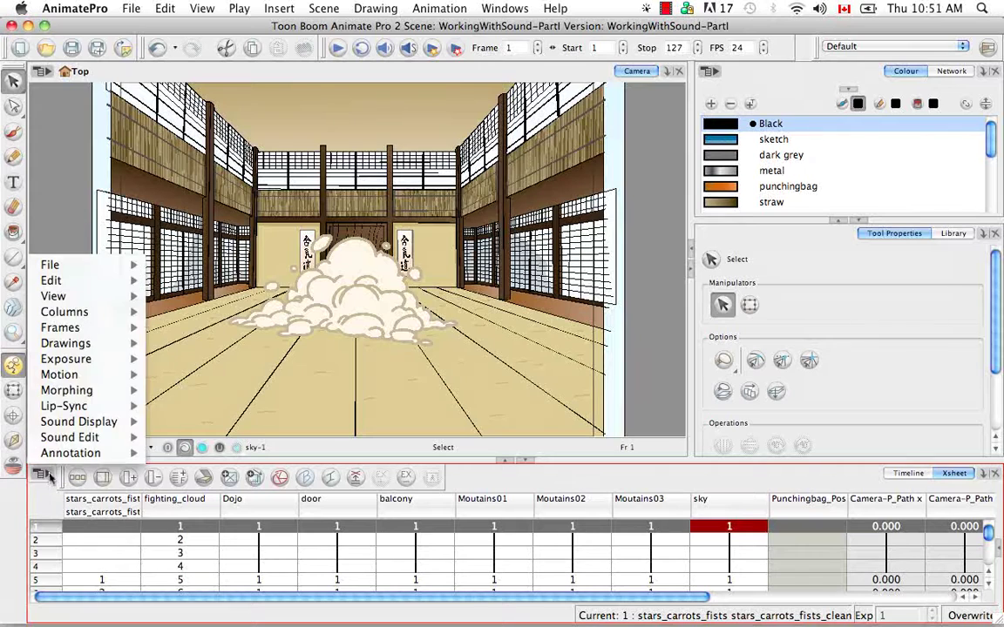
mouse_move(112, 284)
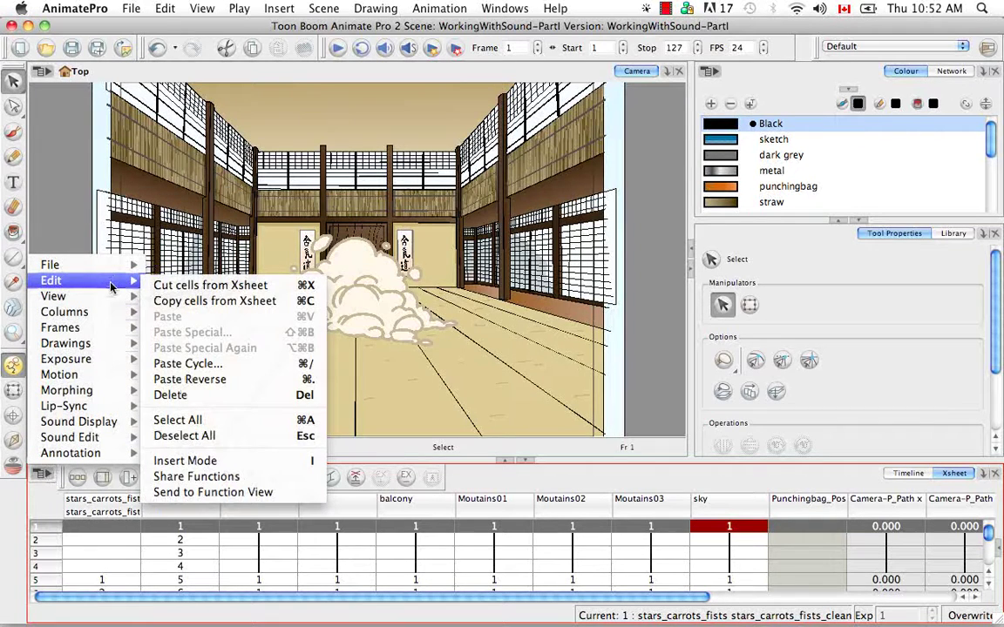
mouse_move(171, 270)
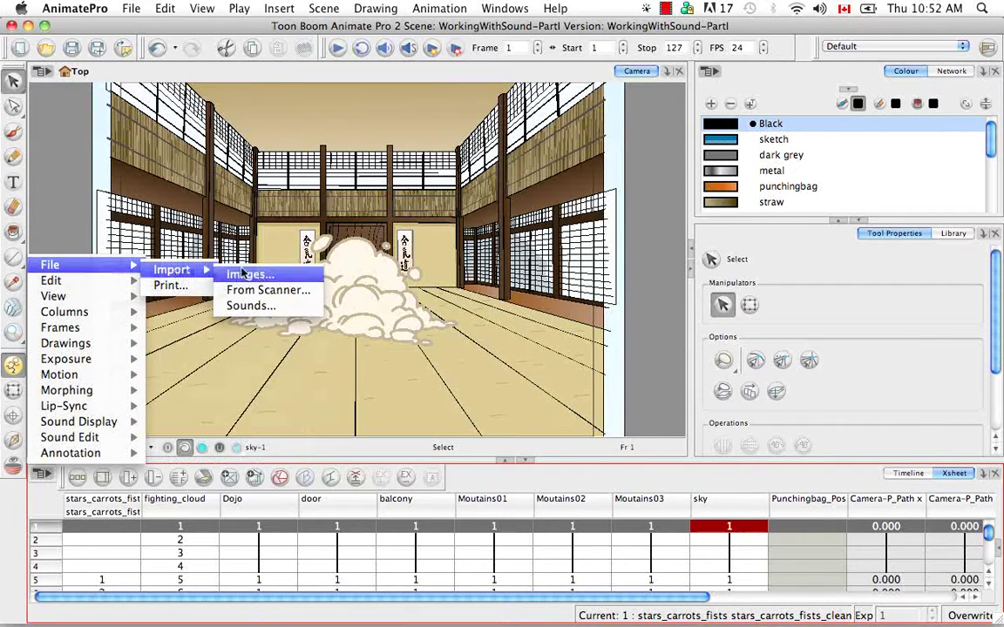
left_click(259, 307)
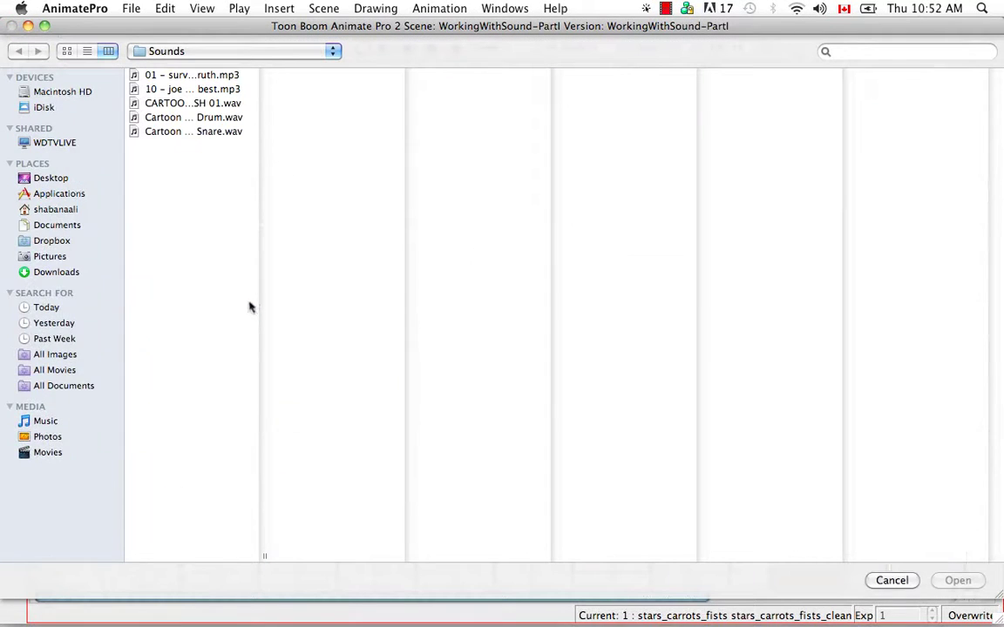
left_click(216, 89)
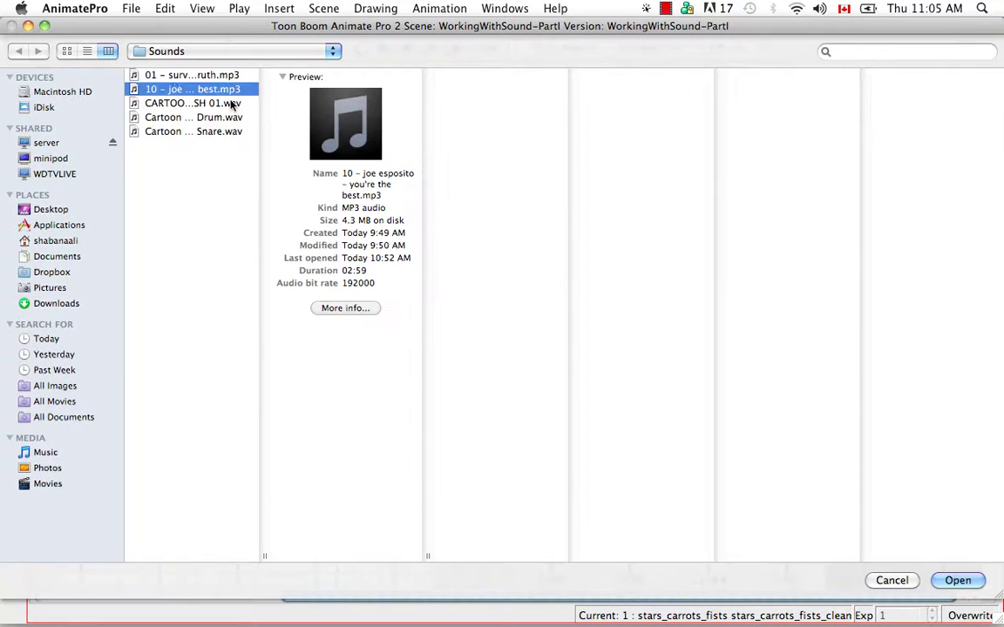
left_click(958, 580)
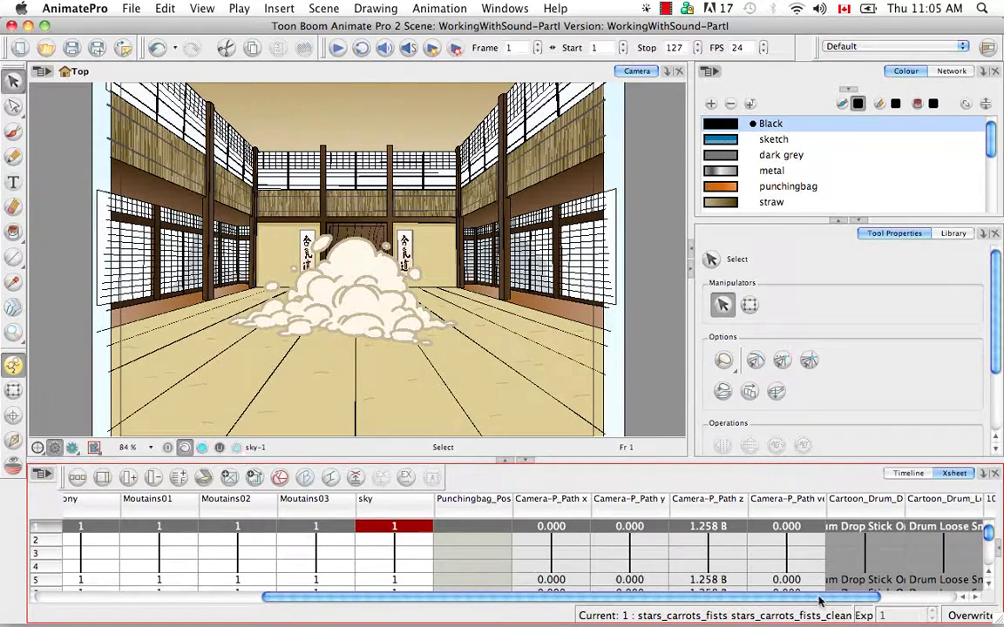
left_click_drag(820, 602, 898, 600)
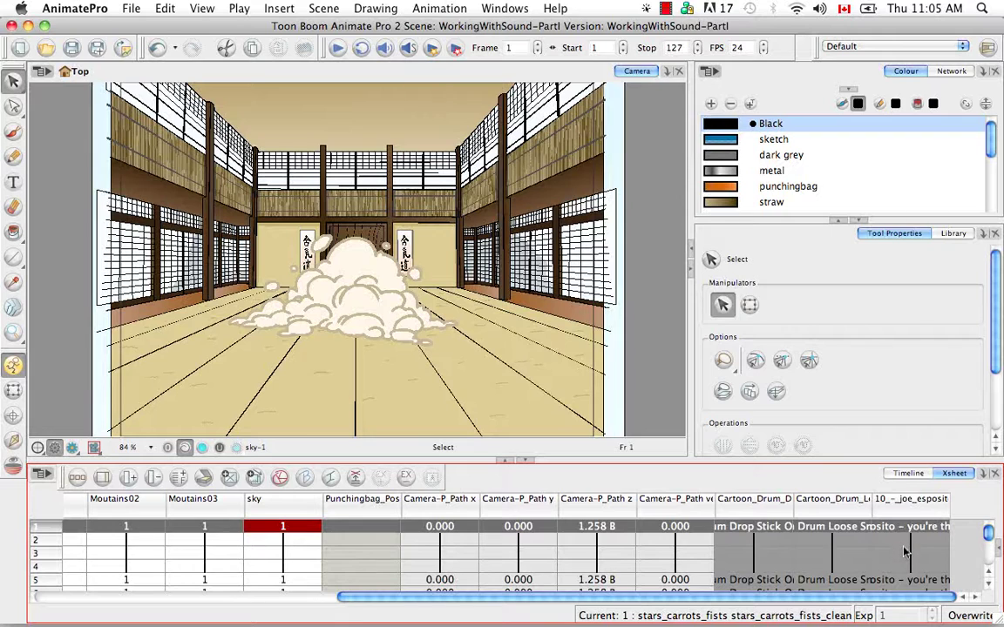
left_click(920, 477)
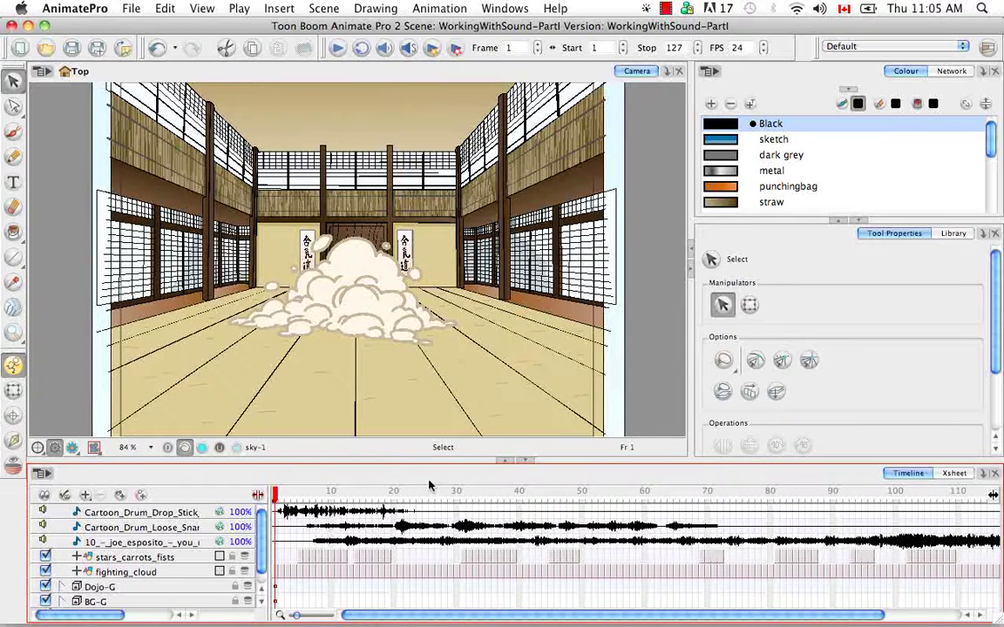
left_click(162, 516)
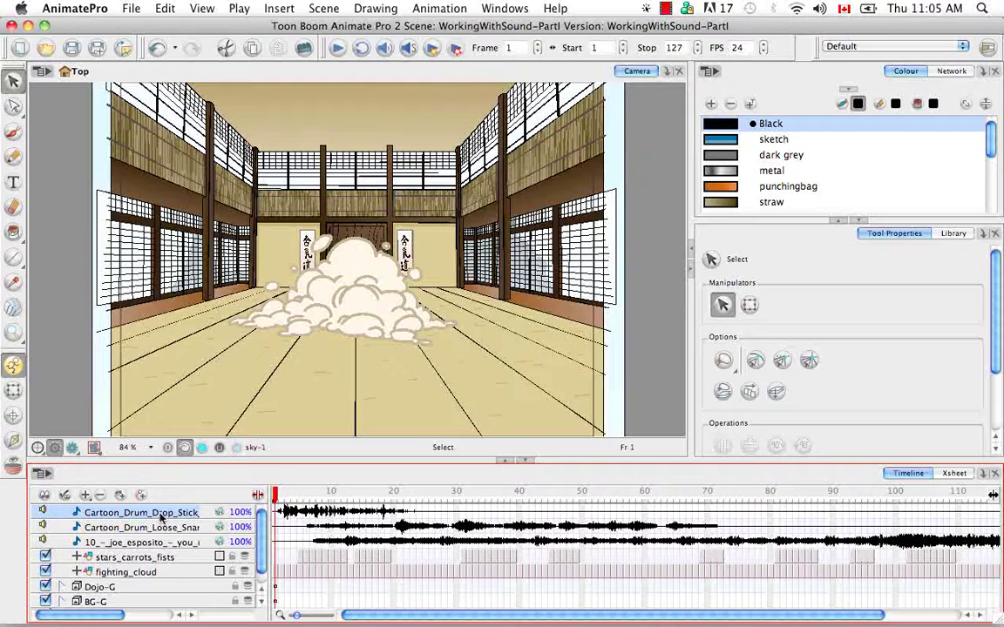
left_click(982, 235)
left_click(939, 392)
left_click(838, 220)
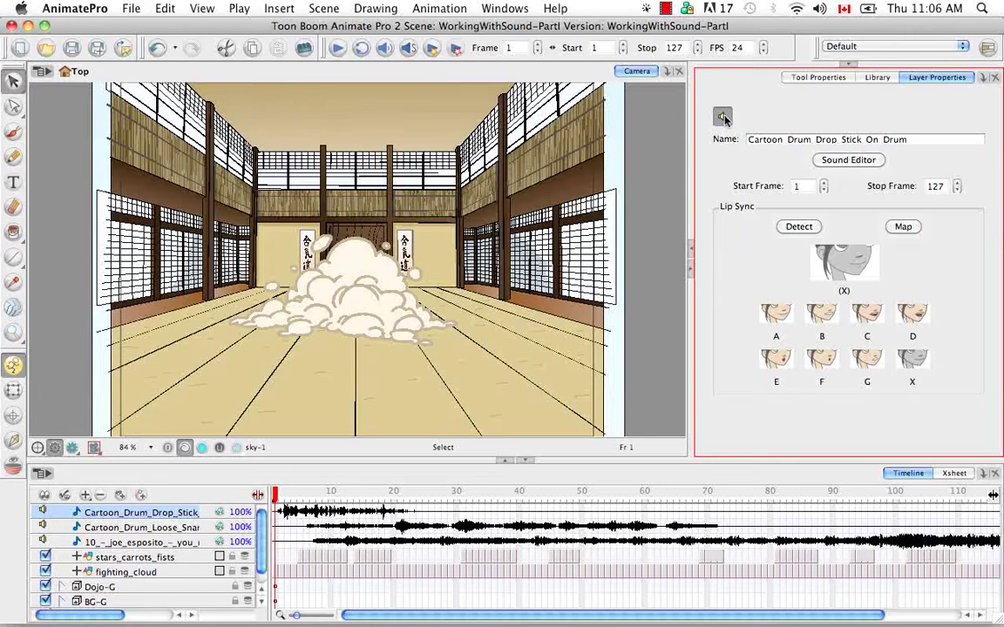
left_click(724, 117)
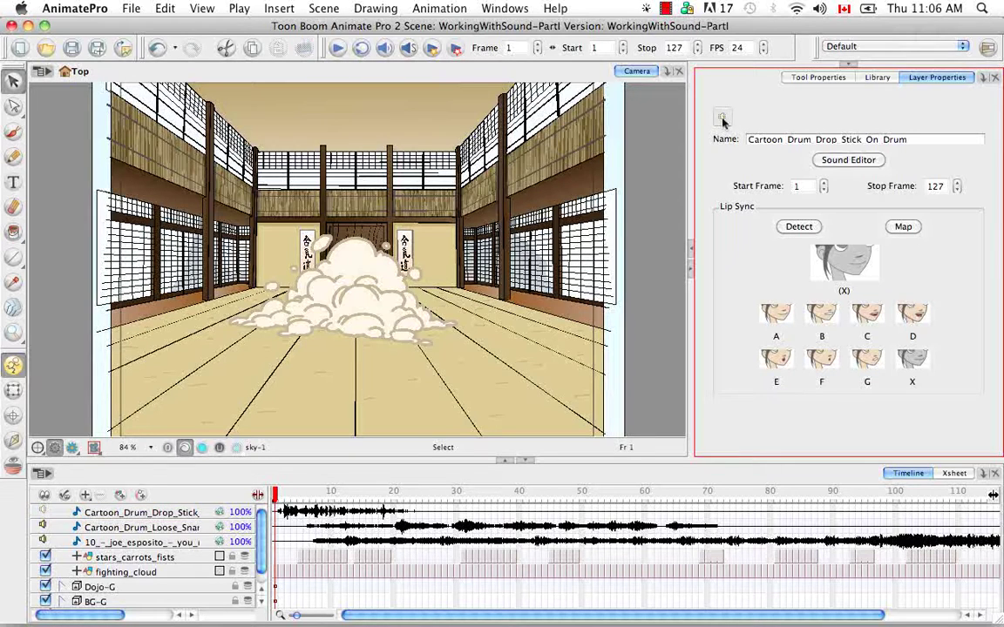
left_click(43, 512)
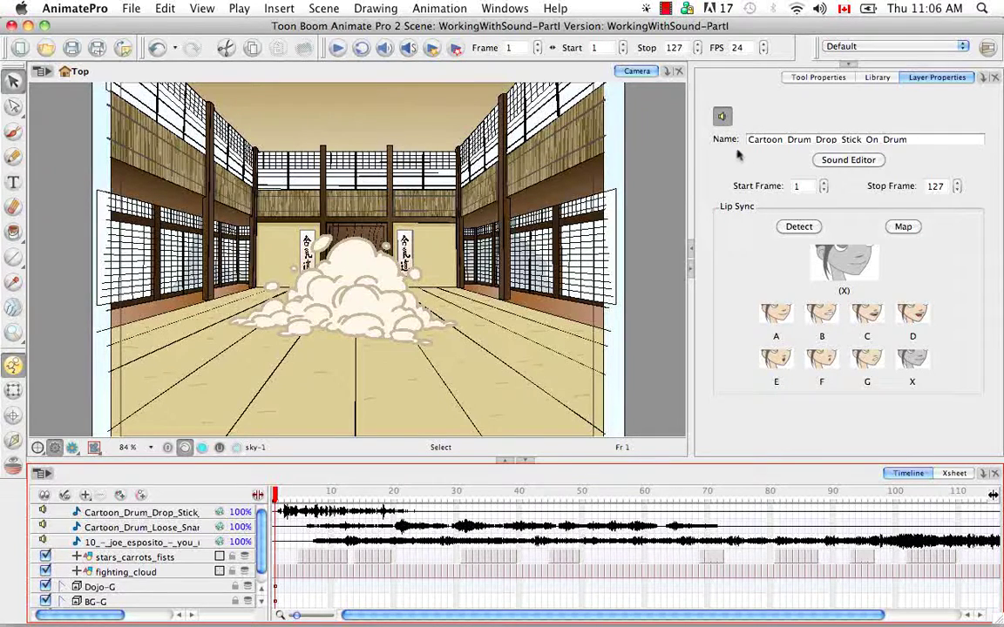
left_click(848, 160)
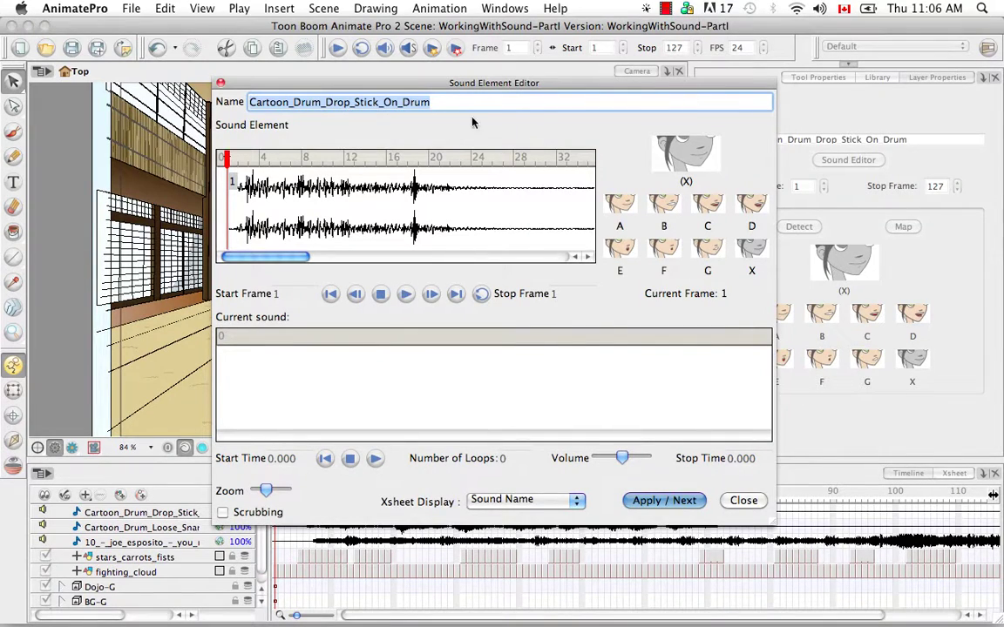
left_click(221, 84)
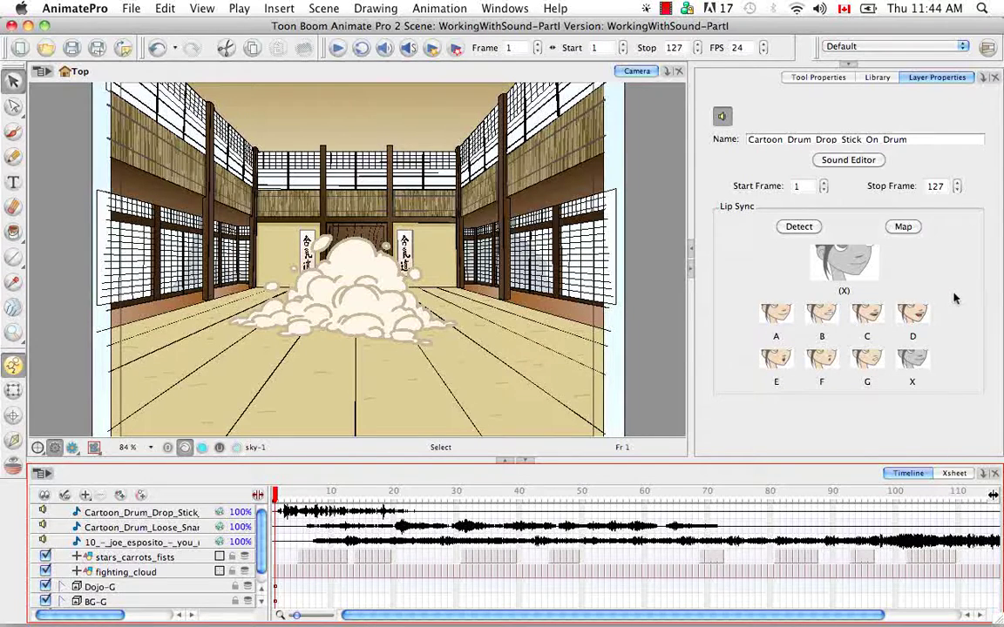
In the Xsheet, set the drum sound column's display to Mouth Shapes
left_click(956, 475)
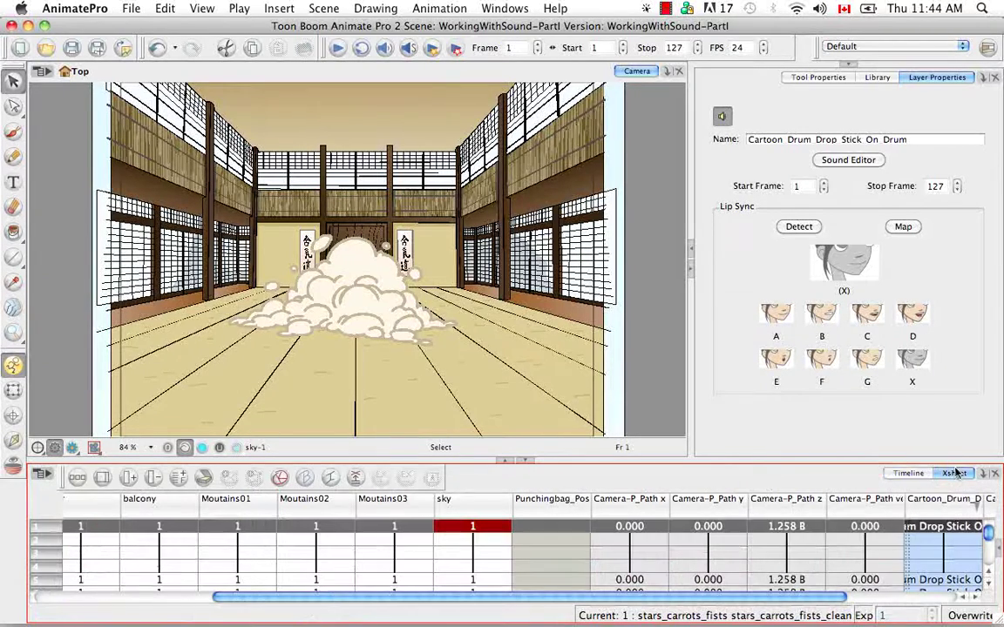
scroll(828, 558, "right", 5)
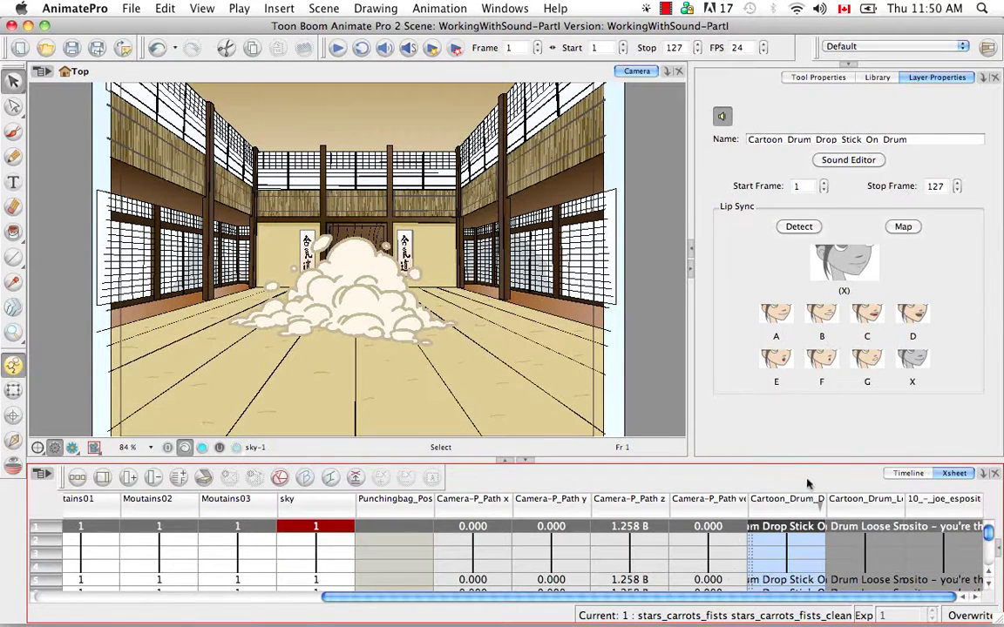
right_click(793, 509)
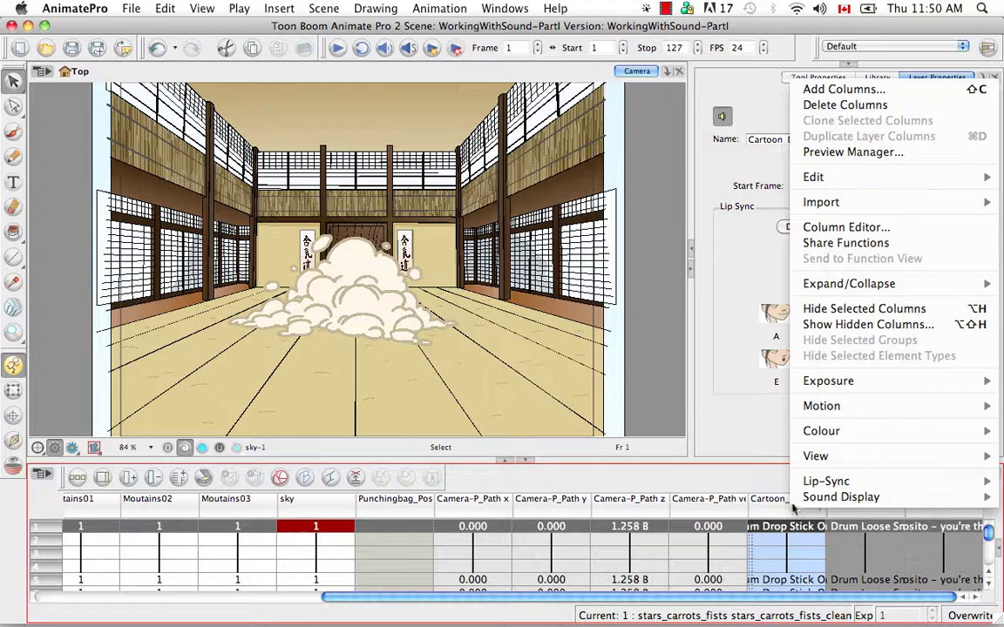
mouse_move(791, 503)
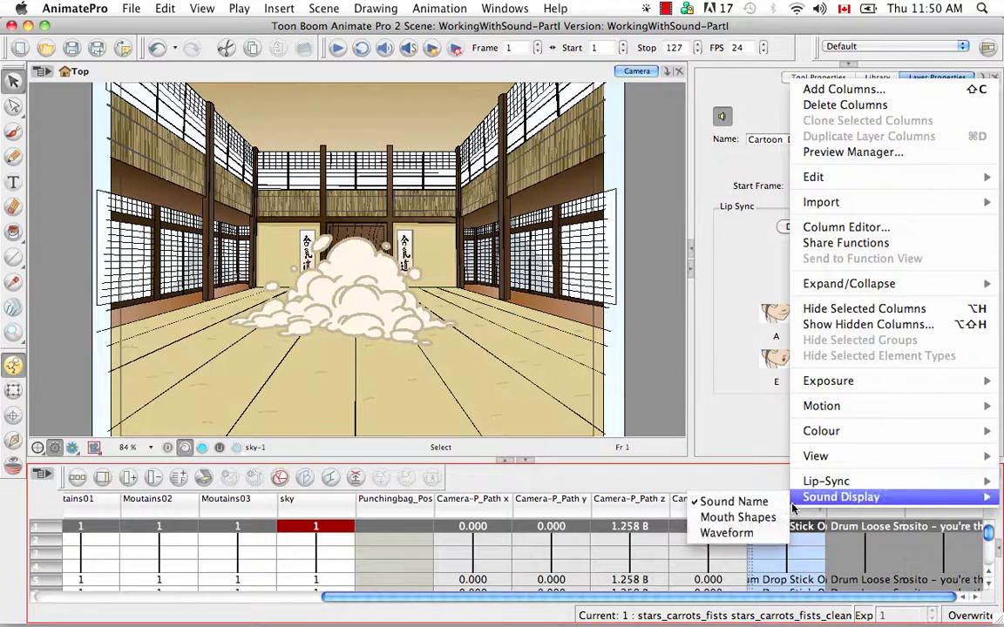
left_click(774, 518)
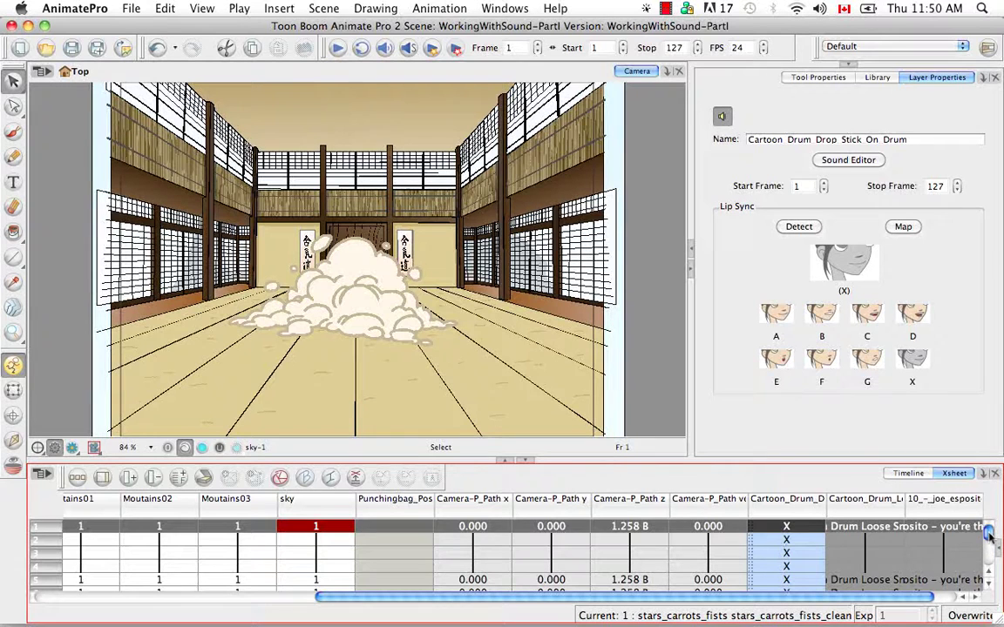
mouse_move(989, 537)
left_mouse_down()
mouse_move(989, 567)
mouse_move(991, 525)
left_mouse_up()
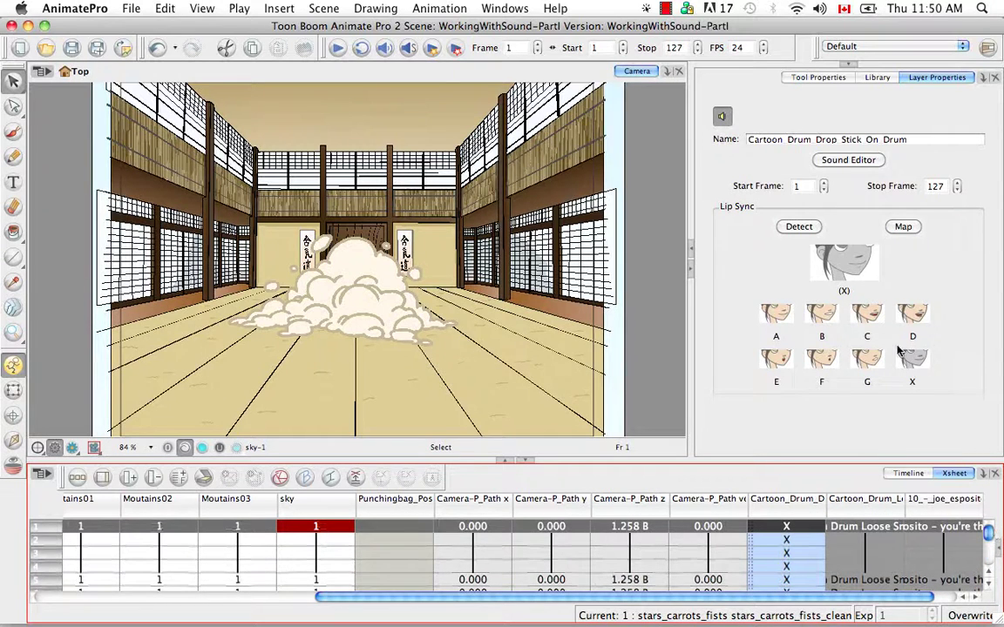
Switch the drum column to Waveform display, select frame 2 and zoom the waveform out
right_click(790, 513)
mouse_move(802, 503)
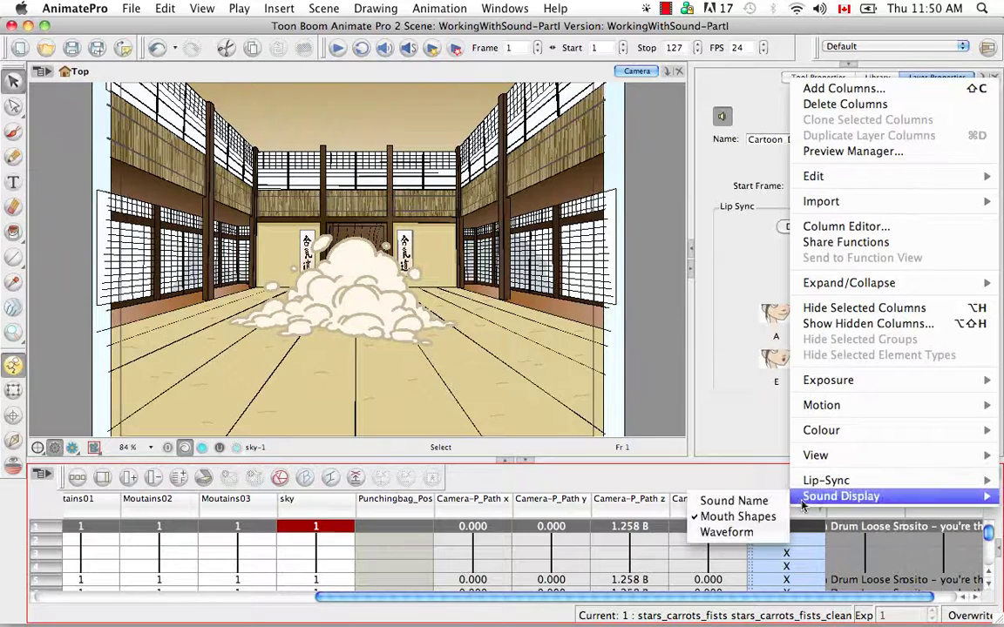
left_click(726, 532)
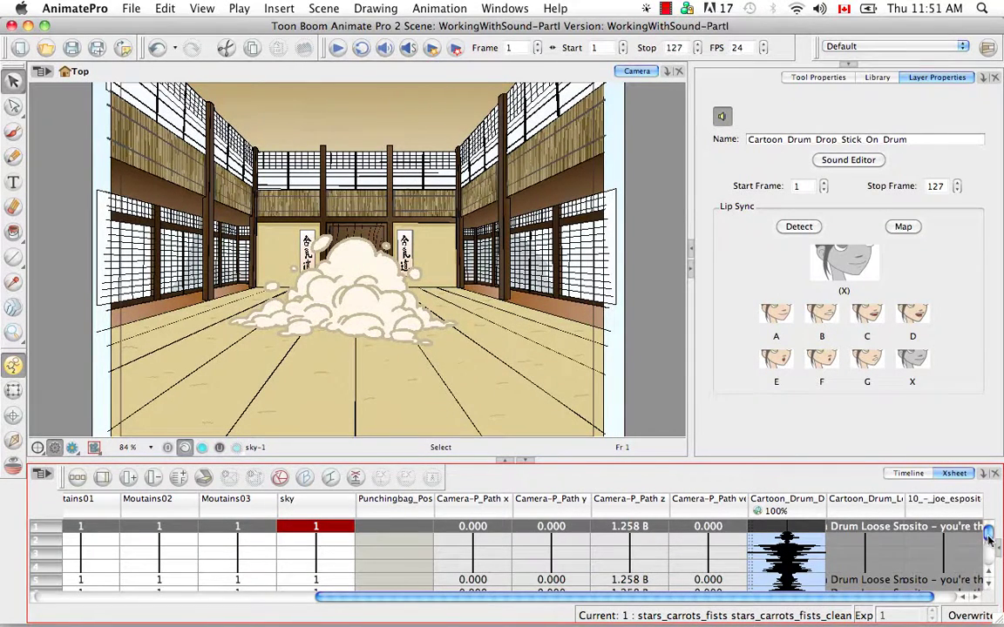
mouse_move(989, 538)
left_mouse_down()
mouse_move(989, 546)
mouse_move(991, 537)
left_mouse_up()
left_click(789, 539)
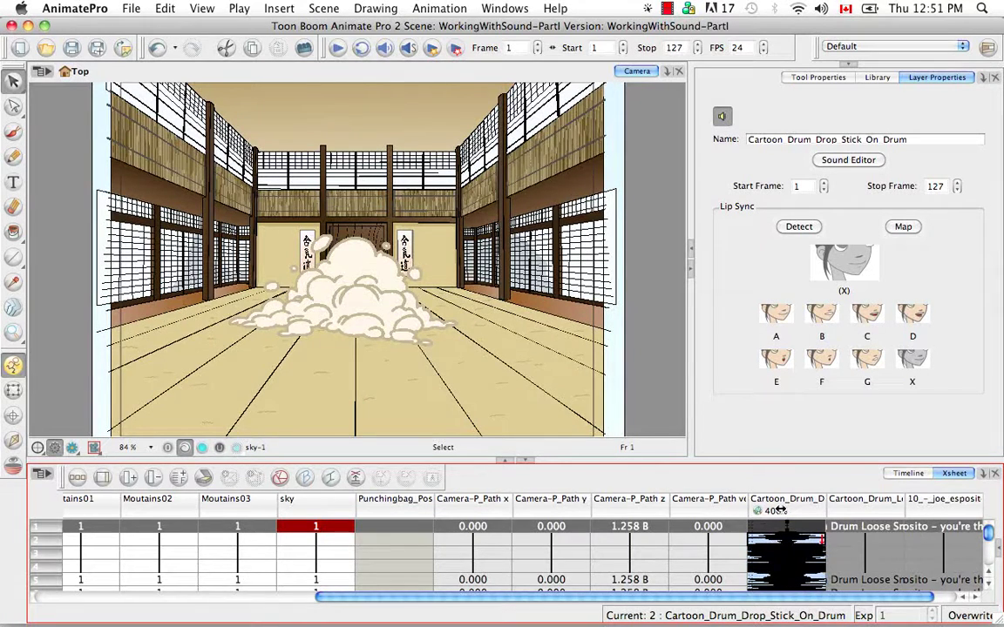
left_click_drag(772, 510, 761, 511)
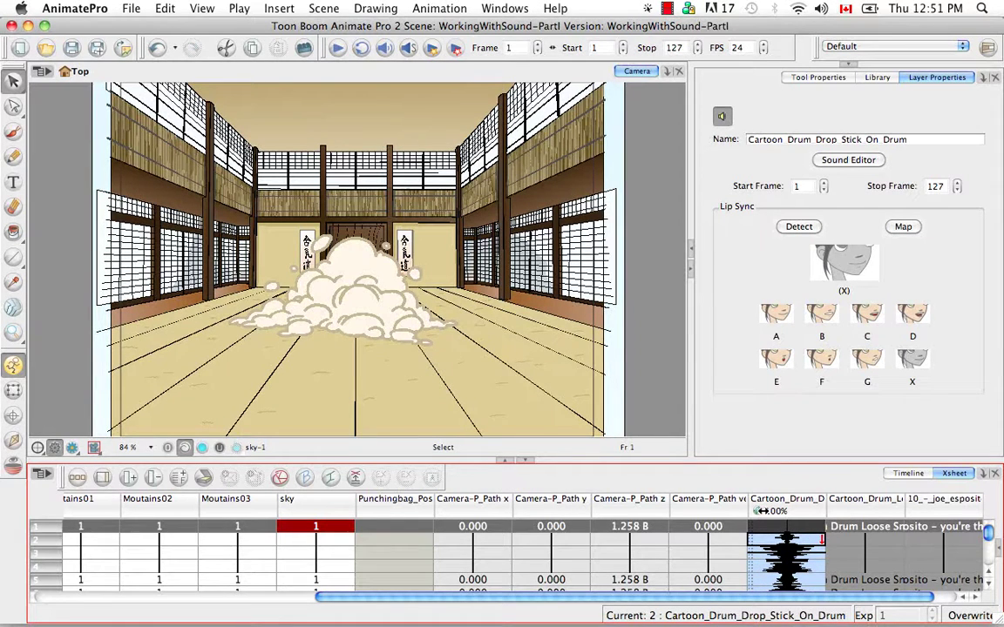
Set the drum sound column's display to Sound Name
right_click(806, 511)
mouse_move(800, 497)
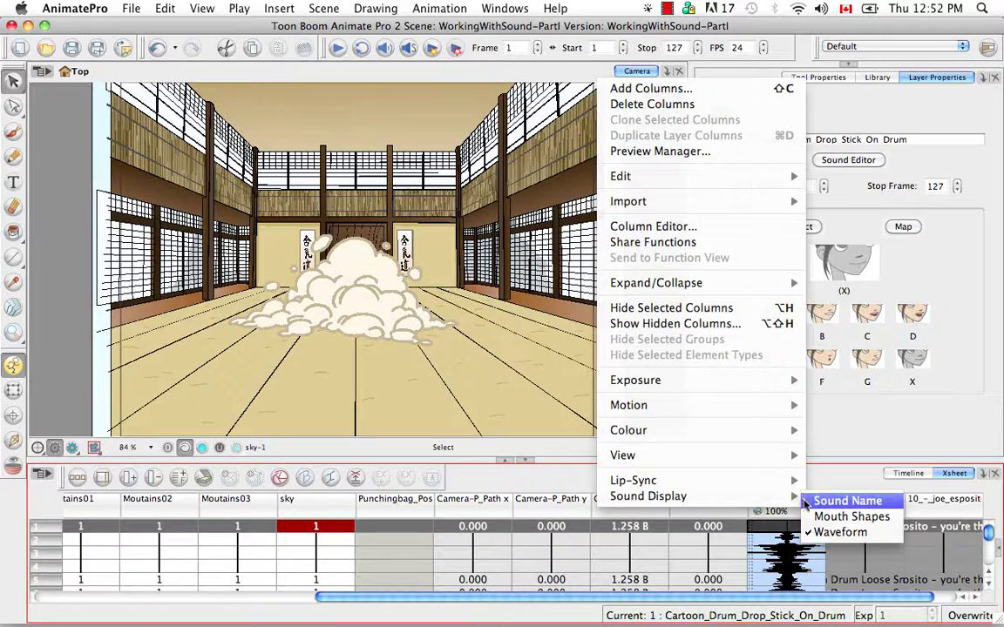
left_click(806, 503)
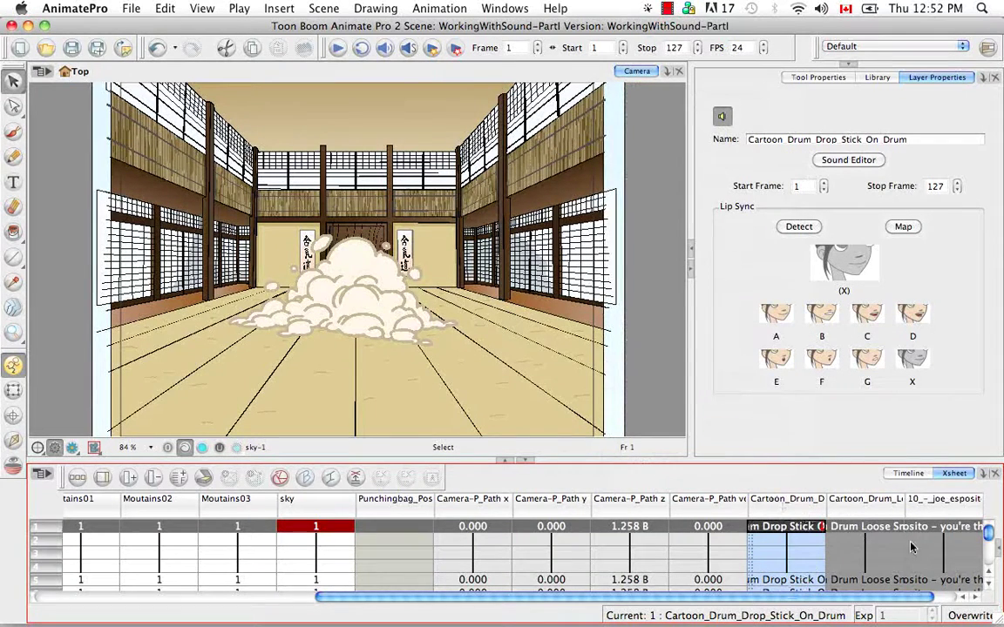
mouse_move(989, 536)
left_mouse_down()
mouse_move(988, 557)
mouse_move(989, 536)
left_mouse_up()
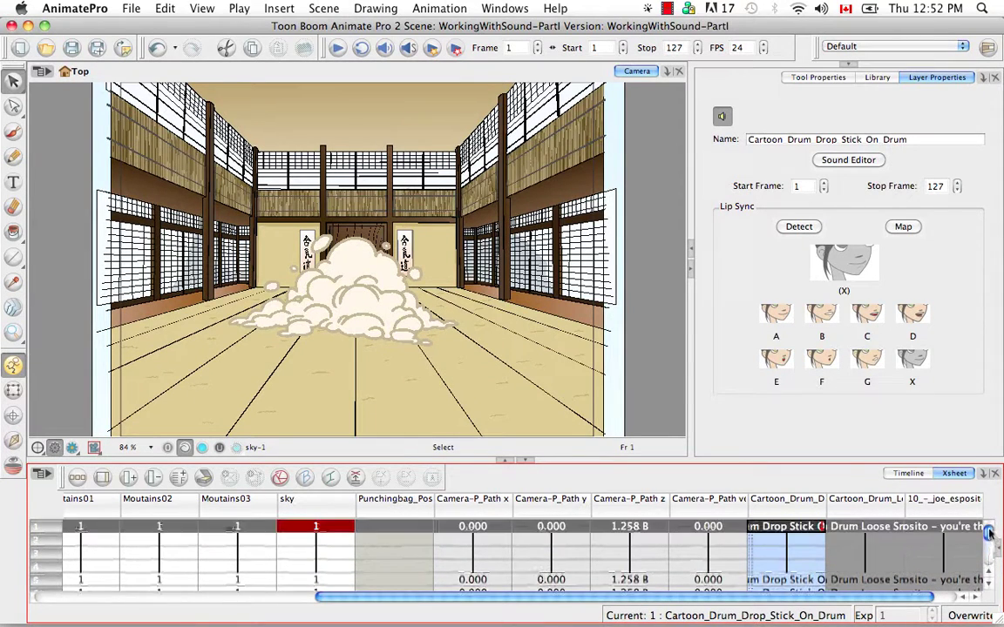
Back in the Timeline, play the scene briefly and return the playhead to frame 1
left_click(908, 474)
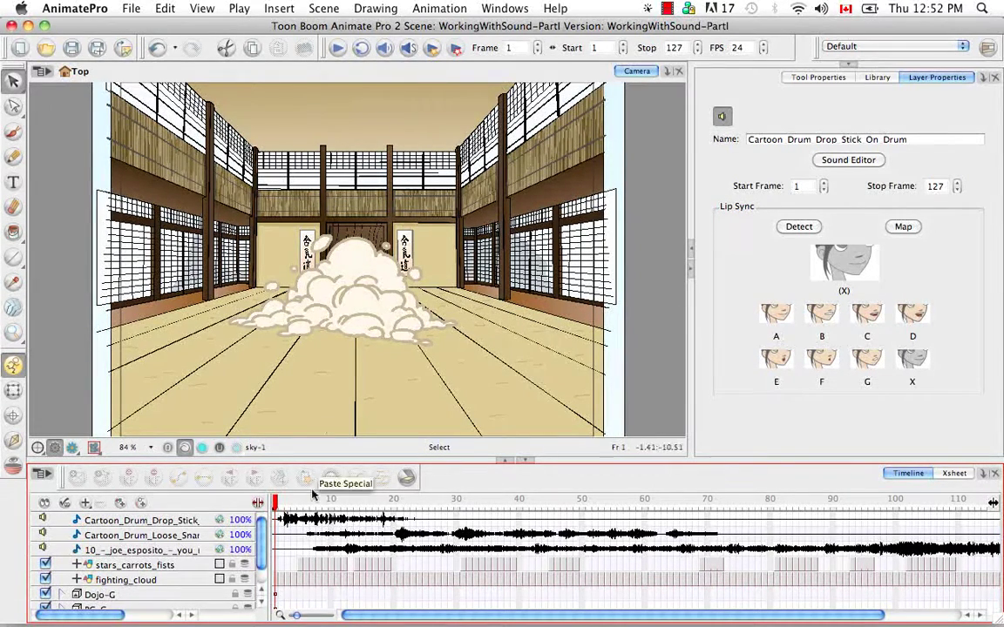
left_click(344, 48)
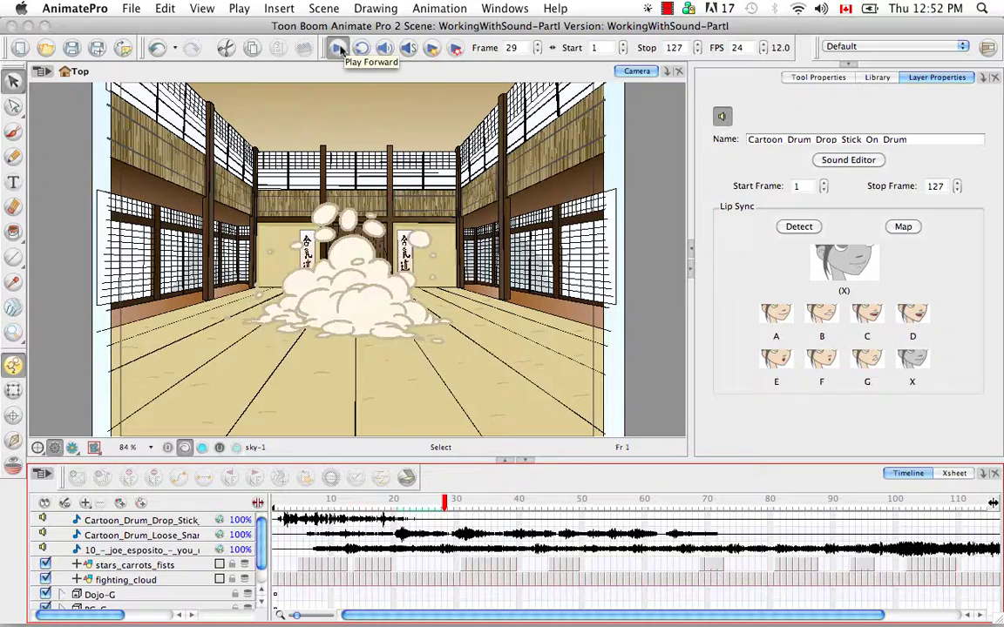
left_click(338, 48)
left_click_drag(477, 508, 276, 508)
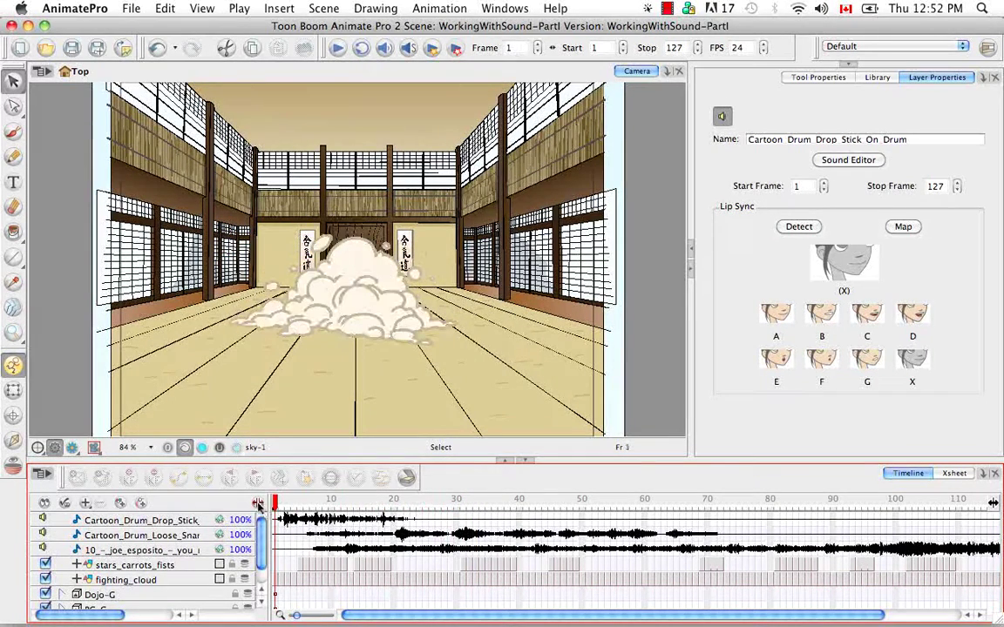
Enable sound and play the scene with audio
left_click(384, 49)
left_click(339, 52)
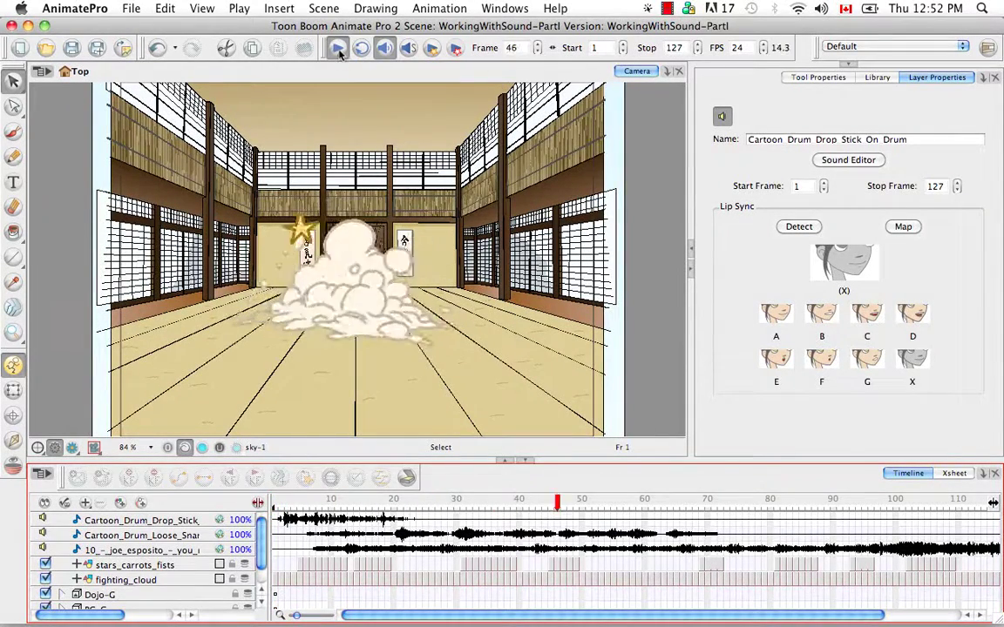
left_click(339, 50)
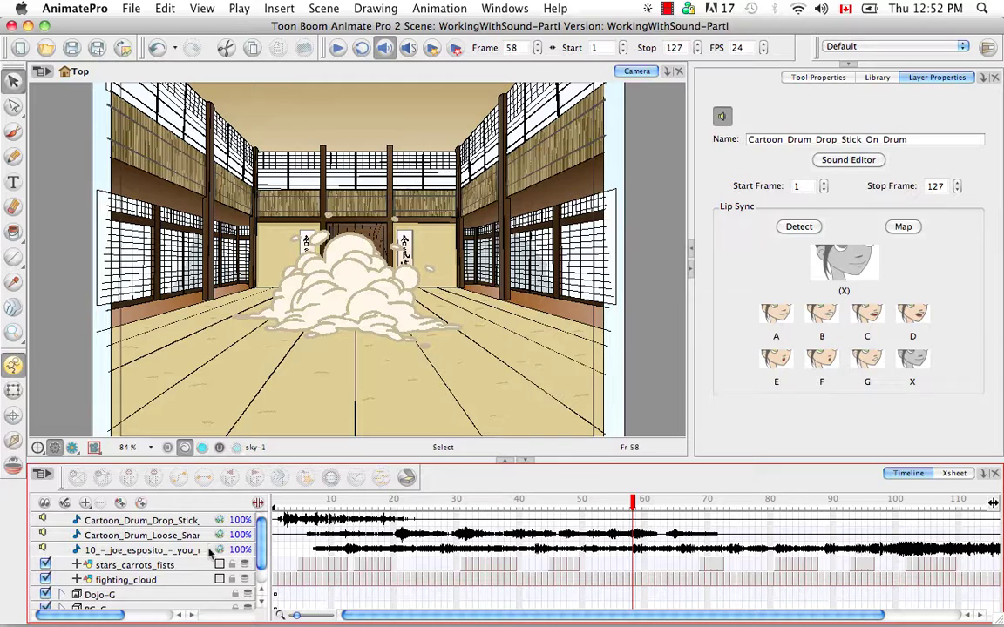
Mute another sound layer and replay from frame 1, stopping at frame 38
left_click(43, 535)
left_click(275, 504)
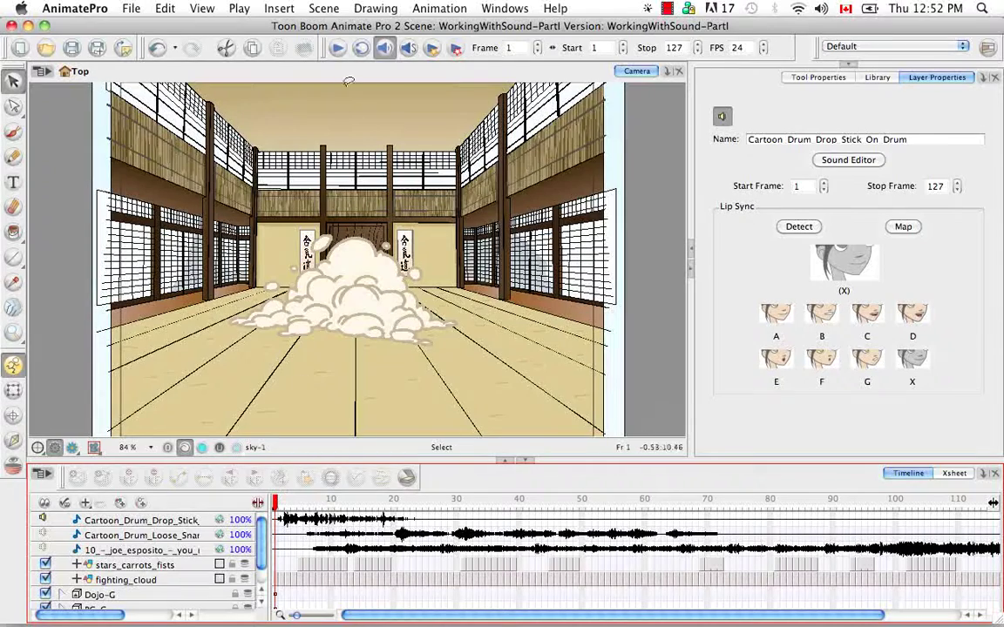
left_click(338, 50)
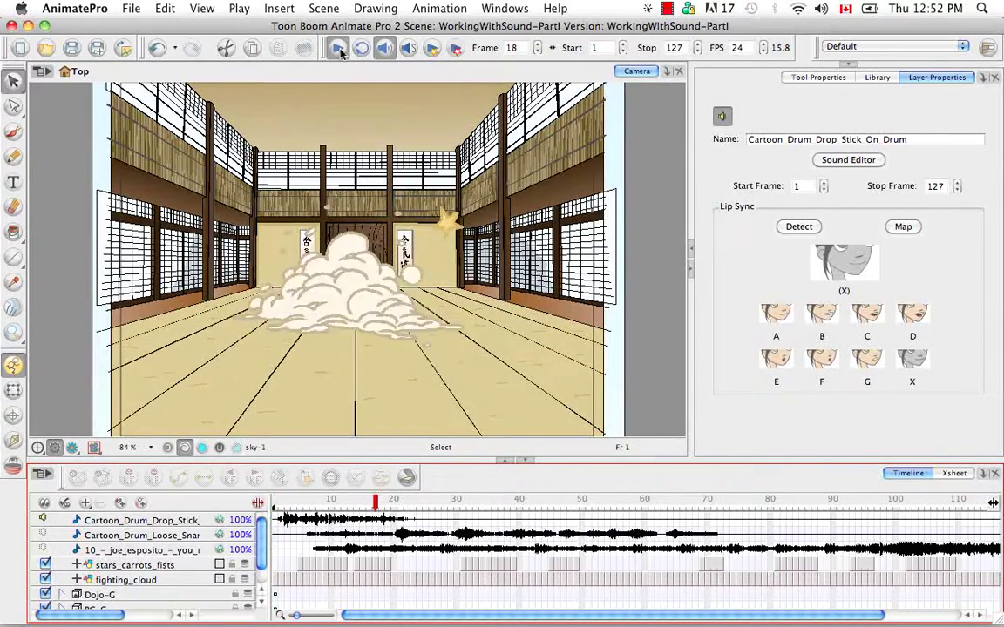
left_click(339, 49)
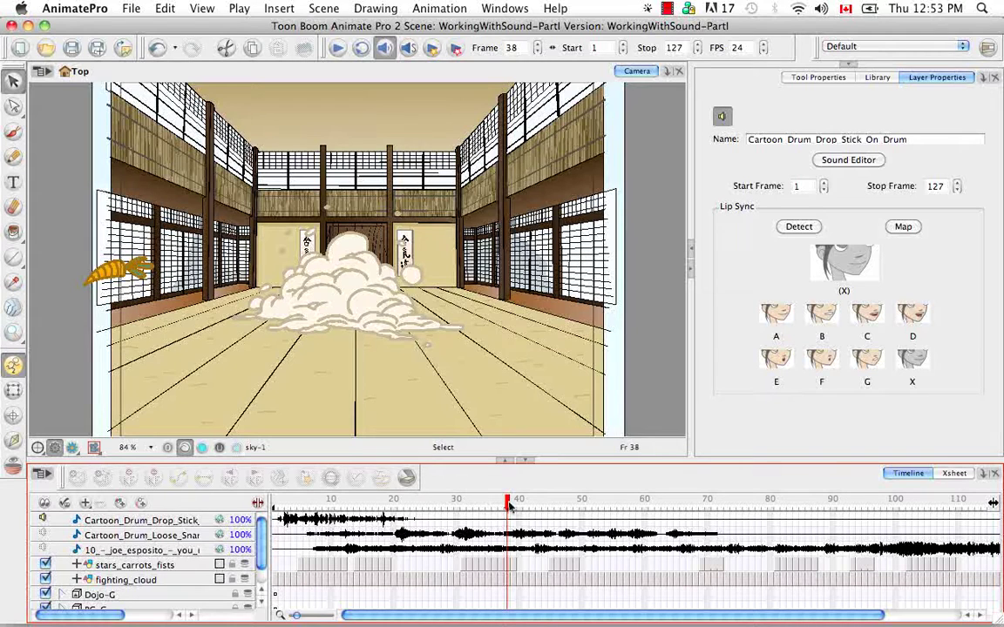
left_click_drag(511, 508, 272, 504)
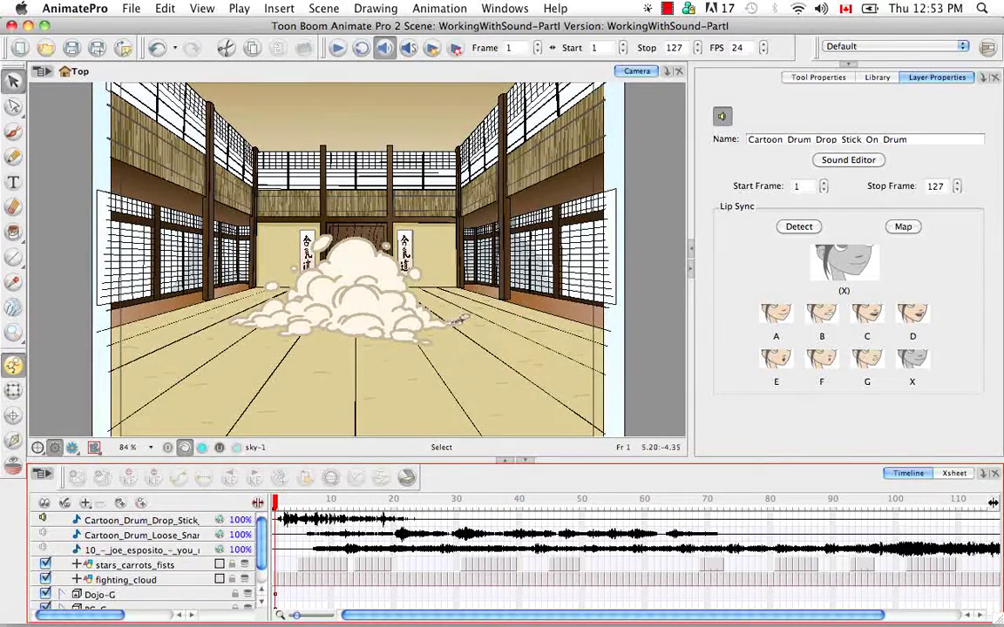
key("Return")
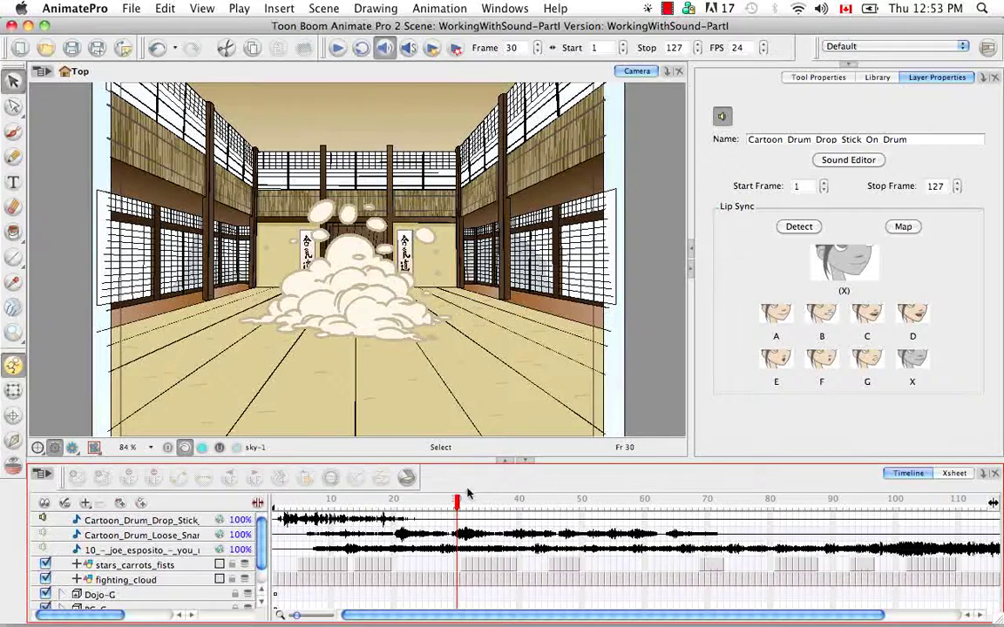
left_click_drag(456, 508, 246, 510)
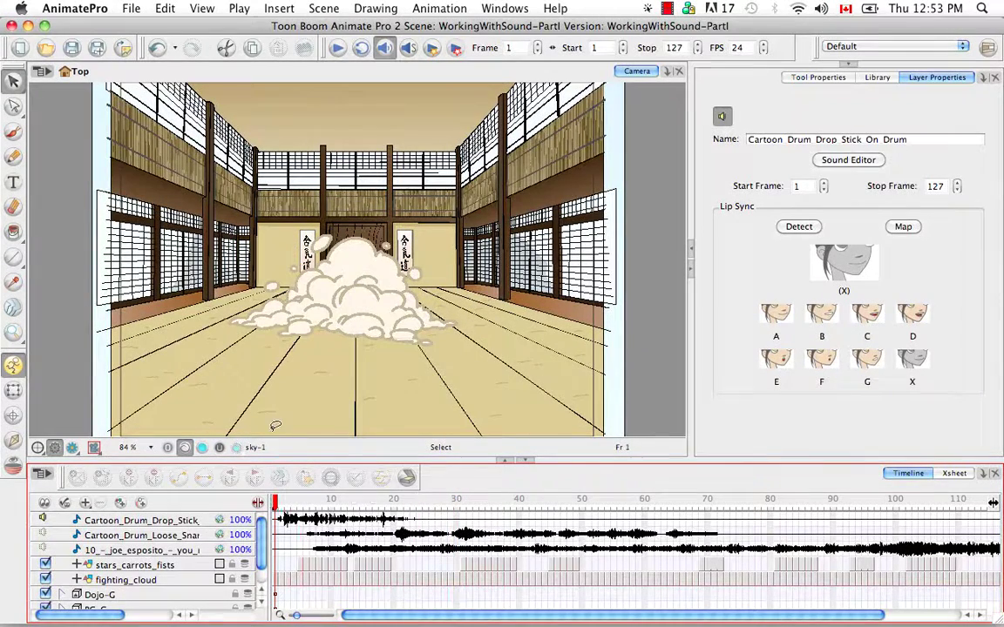
left_click(241, 9)
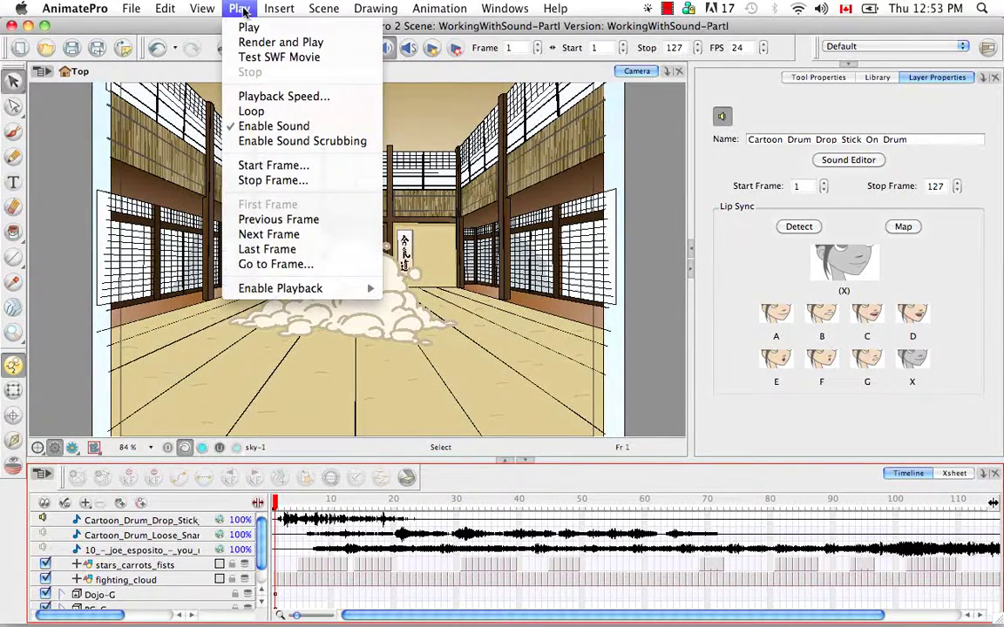
left_click(248, 27)
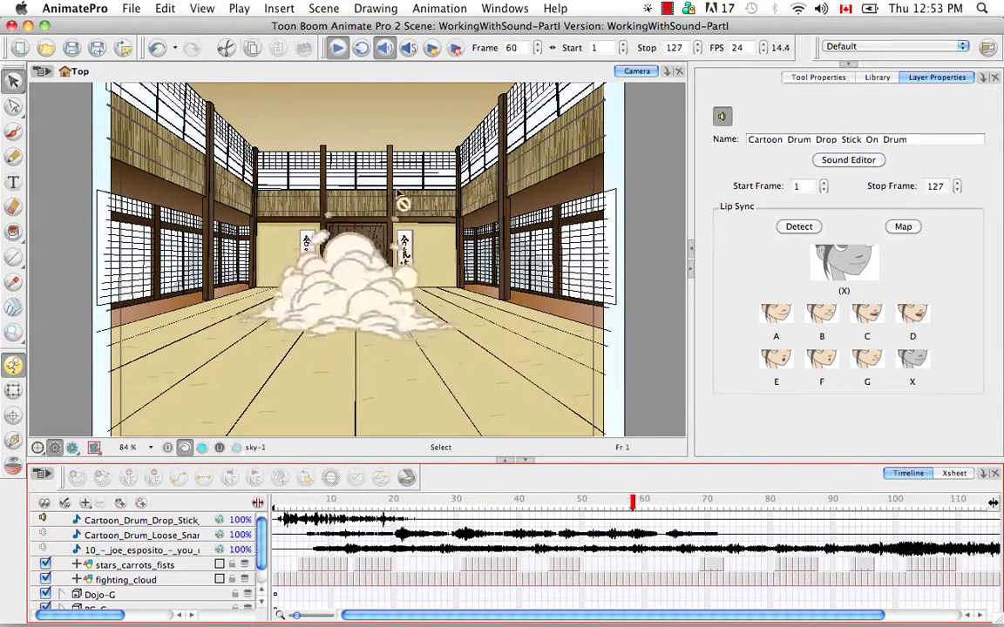
key("Return")
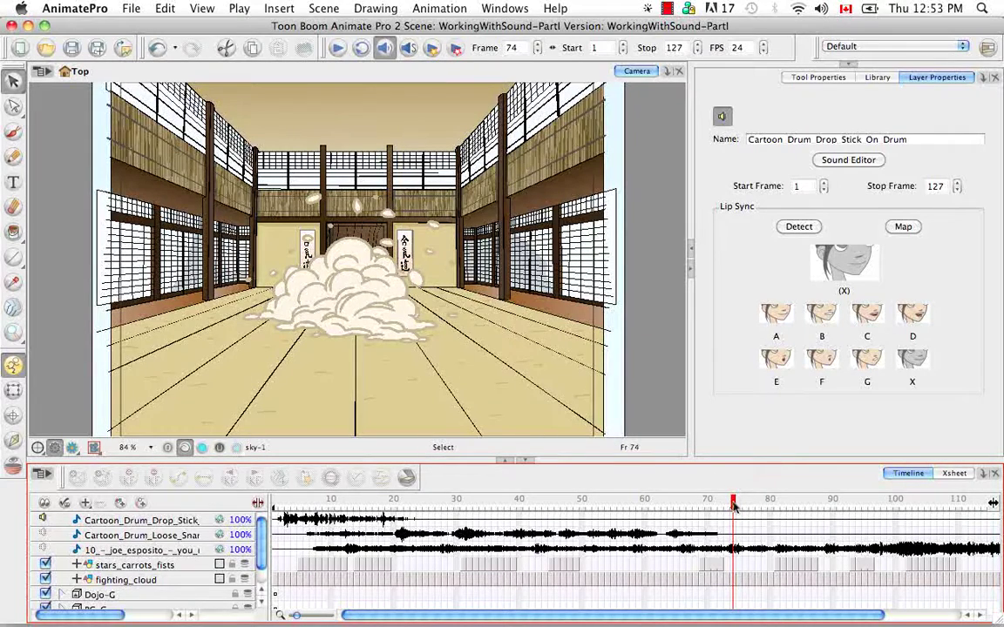
key("comma")
key("comma")
left_click_drag(697, 510, 275, 504)
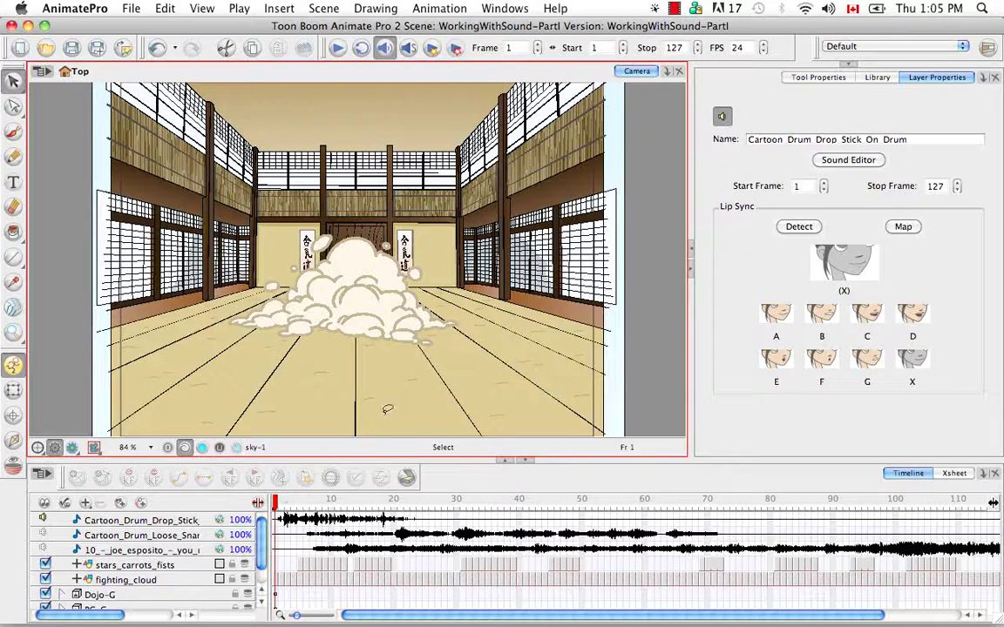
Turn on looping, set the stop frame to 30, and play the 1–30 loop
left_click(360, 47)
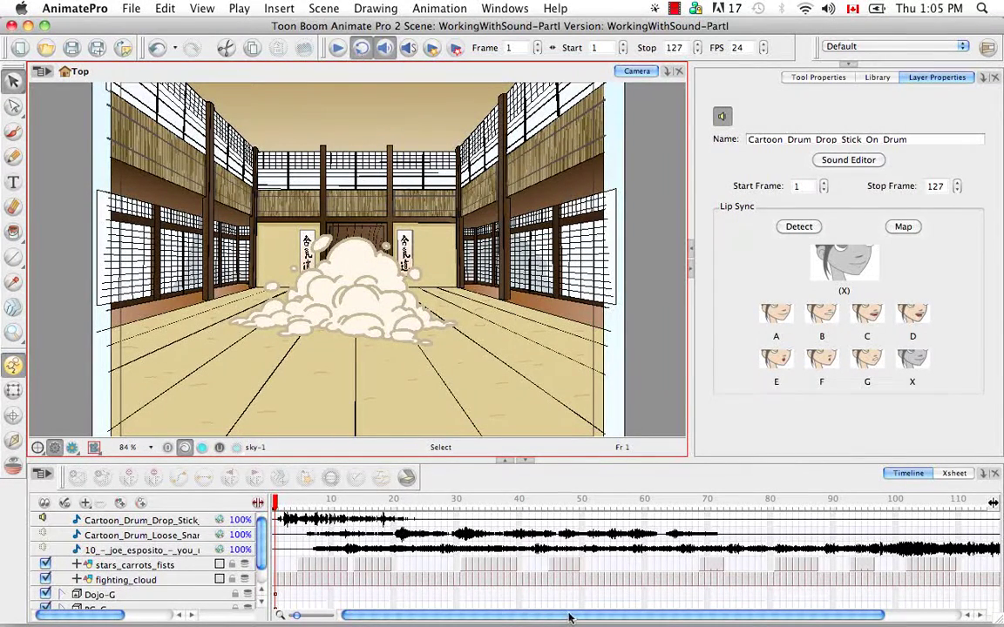
left_click_drag(568, 617, 712, 613)
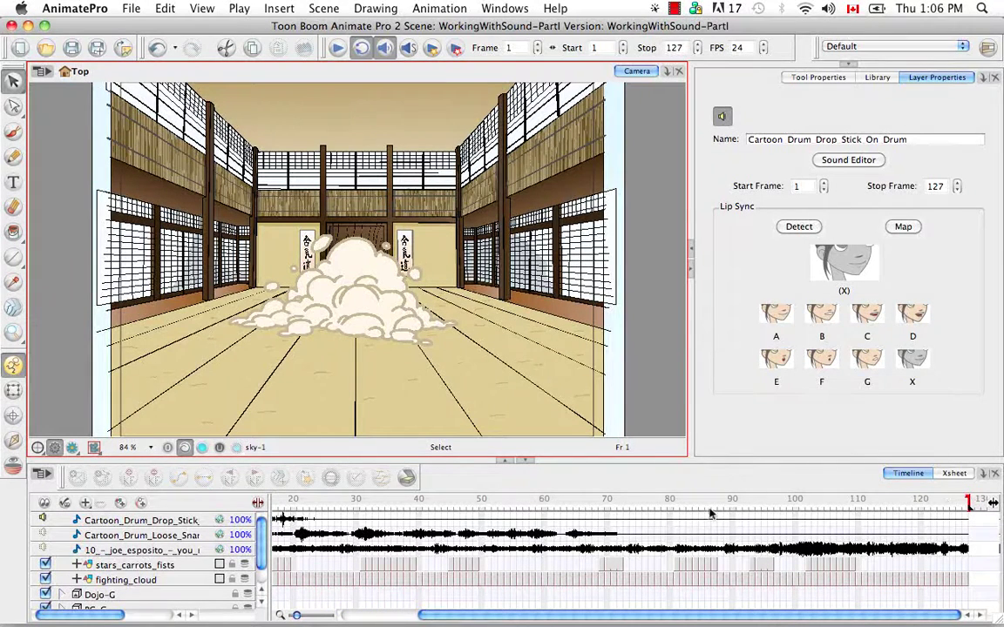
left_click(972, 515)
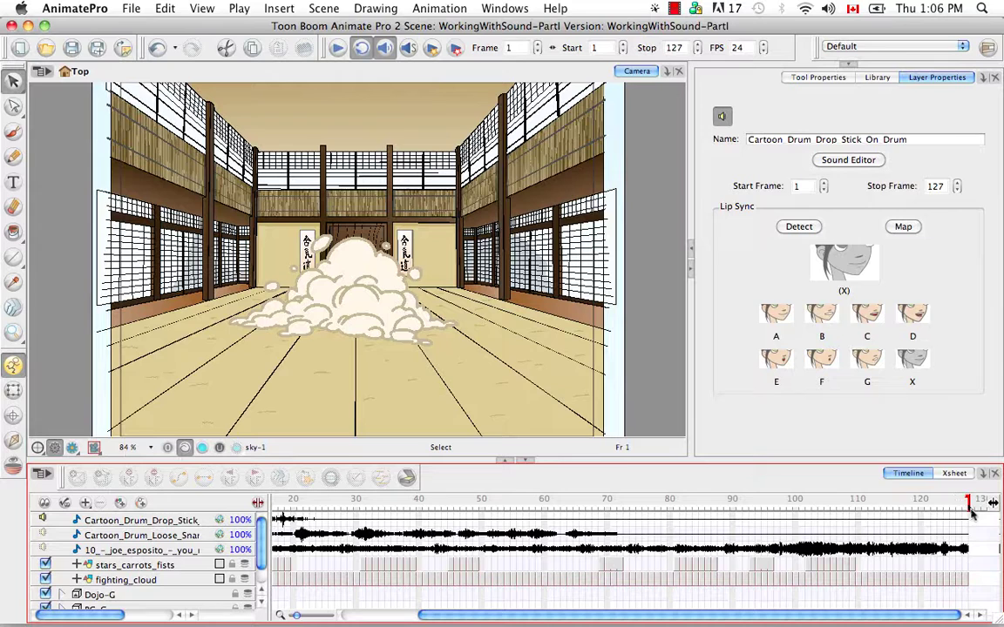
left_click_drag(967, 515, 360, 512)
scroll(366, 515, "left", 5)
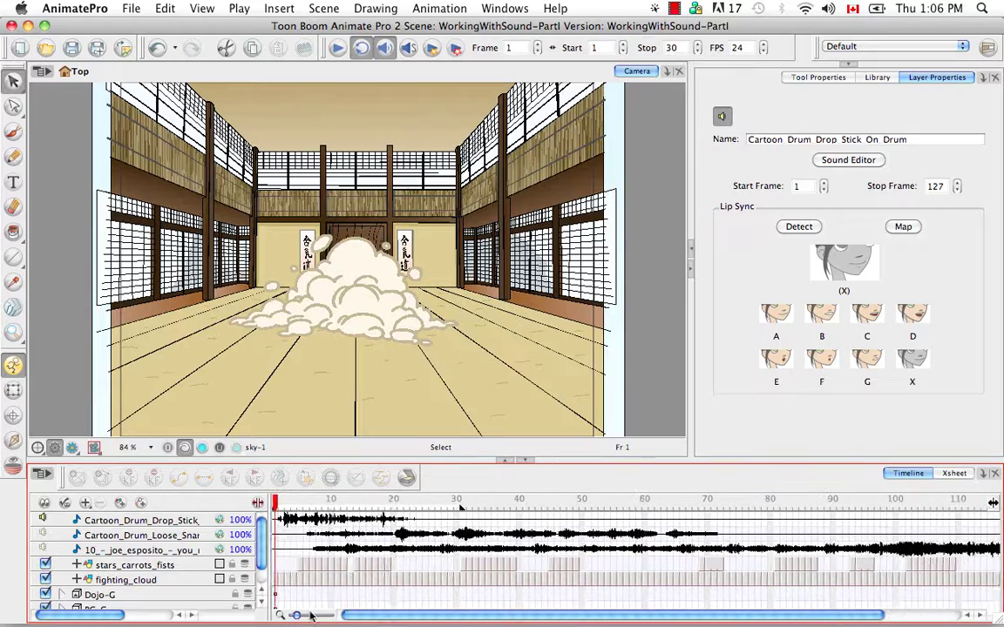
left_click(336, 49)
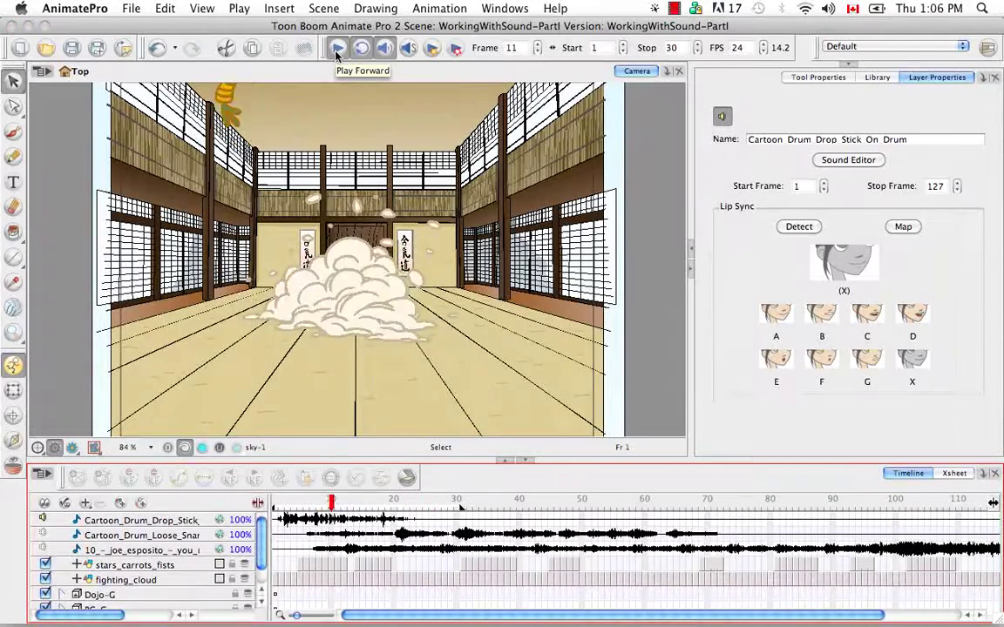
left_click(336, 49)
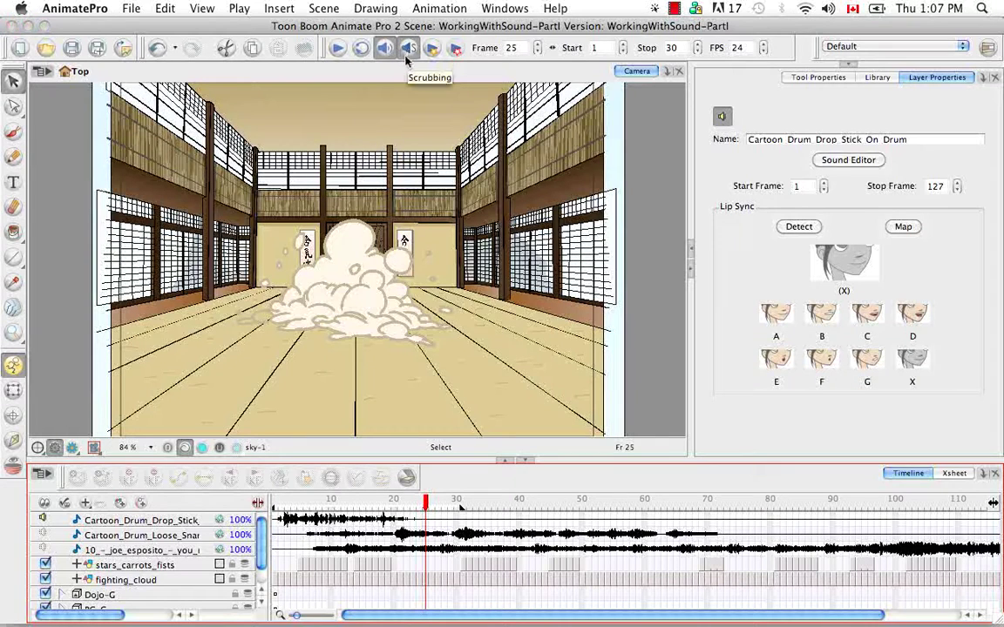
Enable sound scrubbing and drag the playhead through the frames to hear the audio
left_click(408, 51)
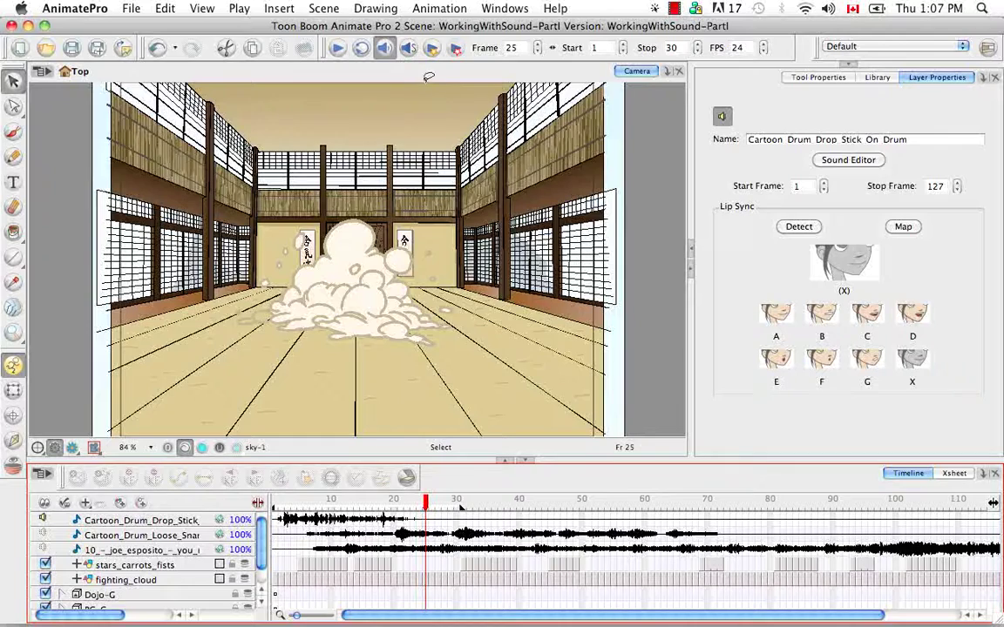
left_click_drag(429, 513, 406, 516)
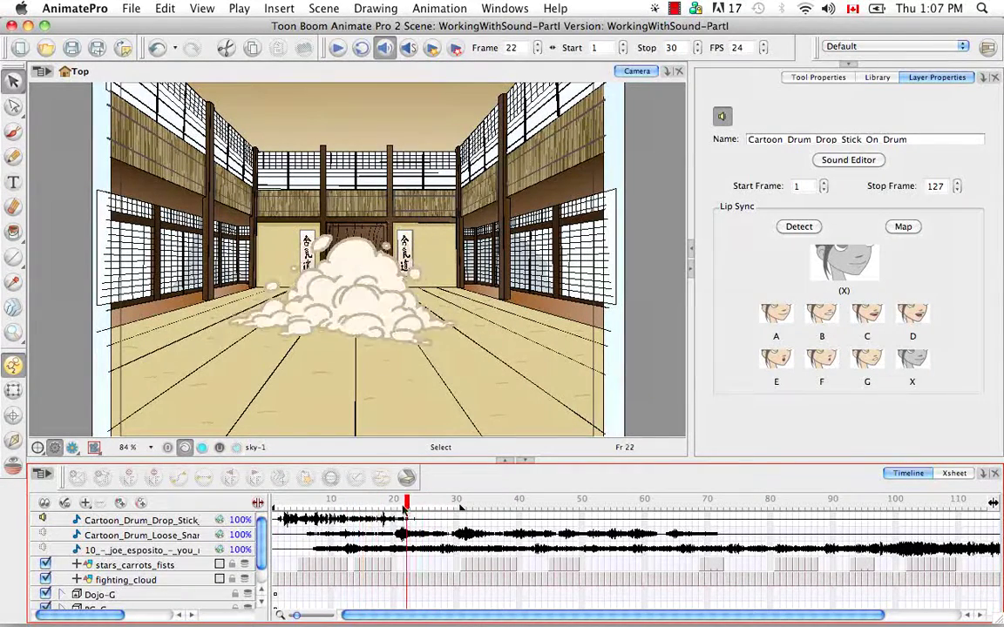
left_click(408, 48)
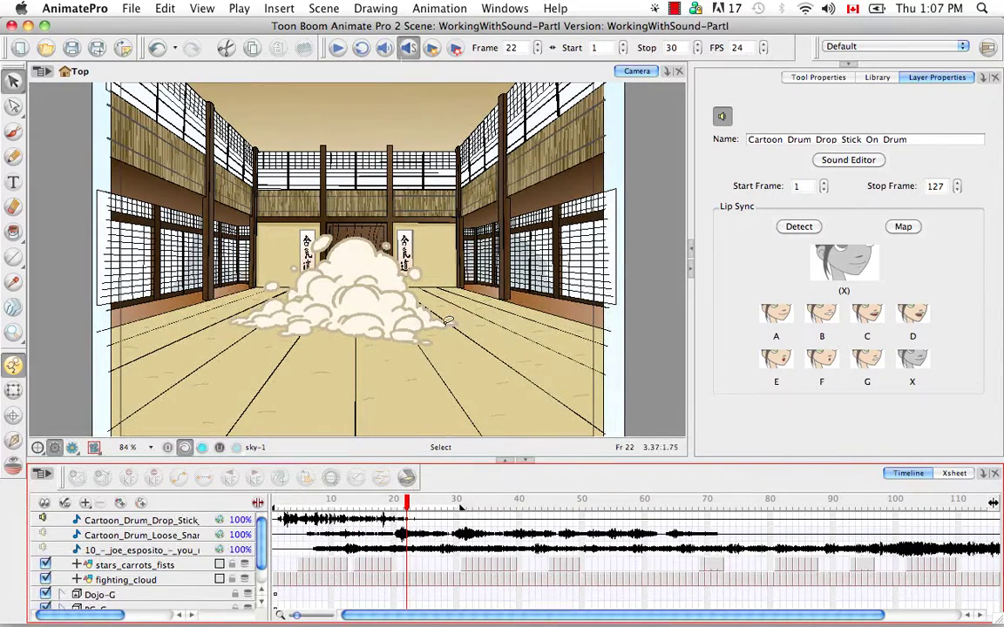
left_click_drag(380, 503, 344, 503)
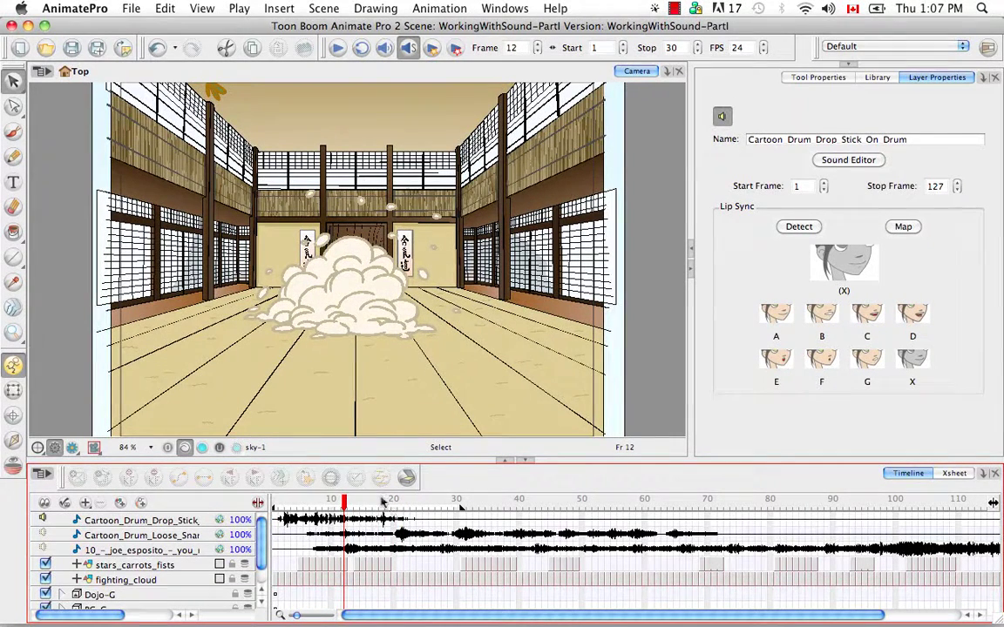
Play the scene with sound, stop it, and move the playhead back to frame 14
left_click(385, 47)
key("Return")
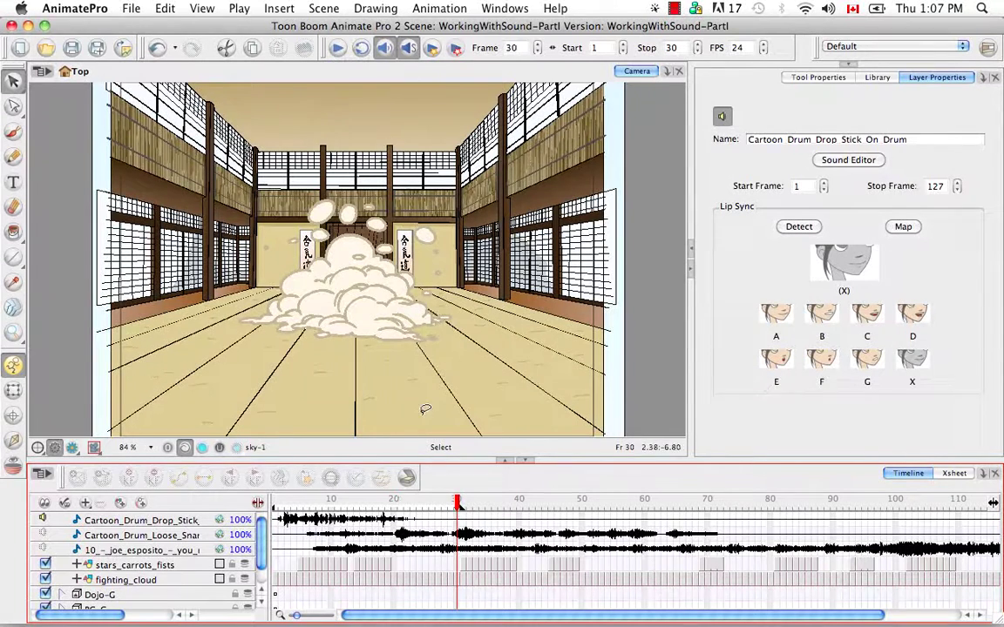
left_click(421, 510)
left_click_drag(421, 510, 359, 505)
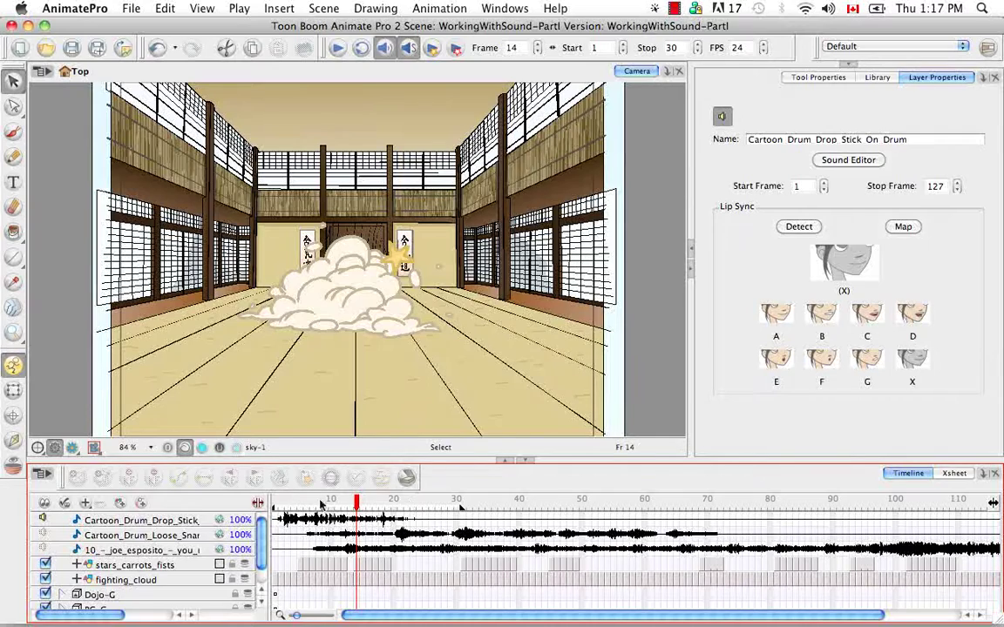
right_click(406, 505)
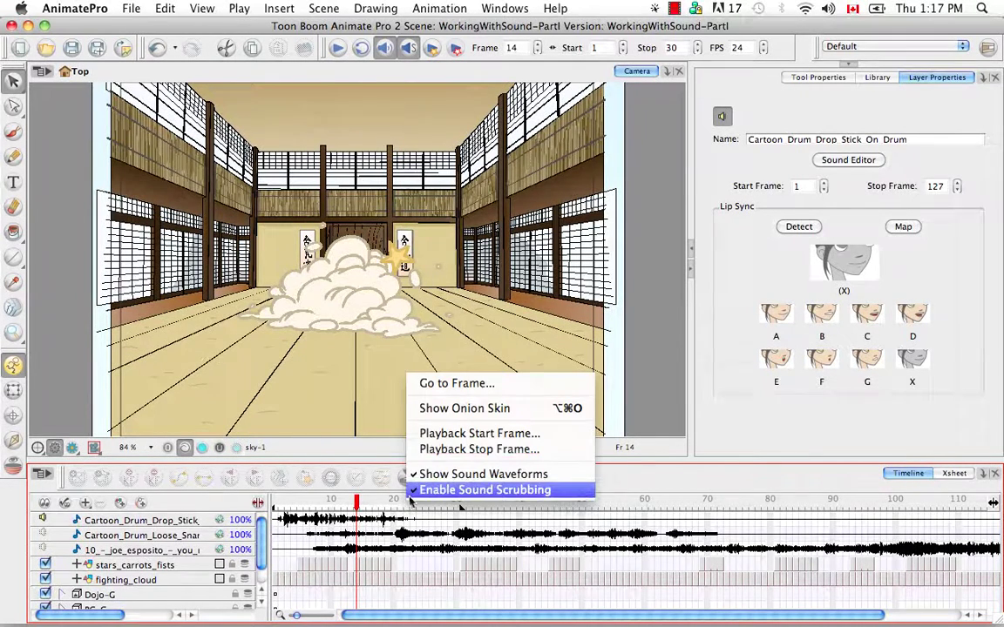
left_click(455, 509)
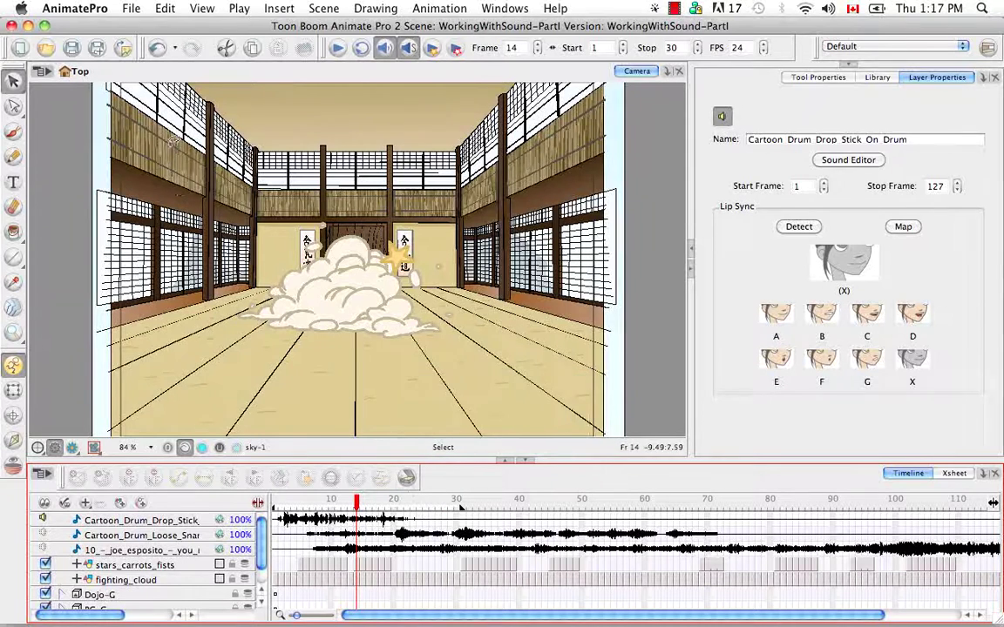
left_click(239, 8)
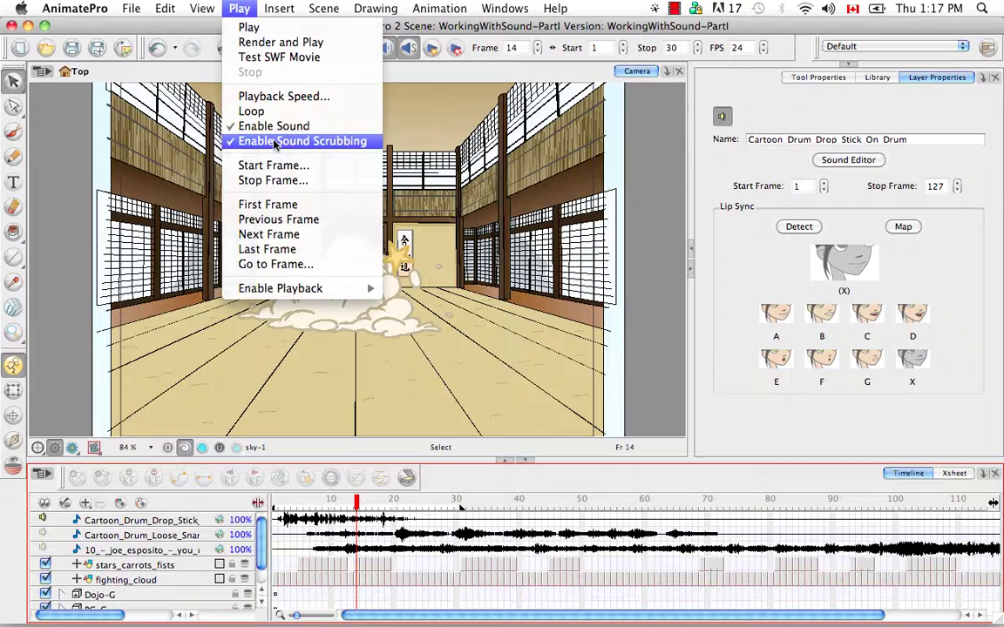
left_click(266, 407)
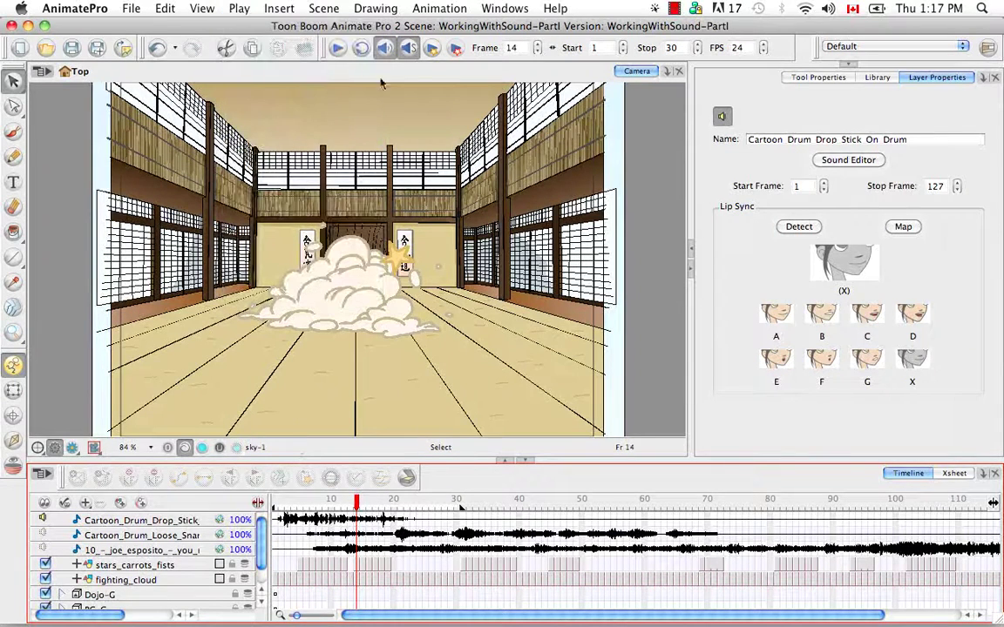